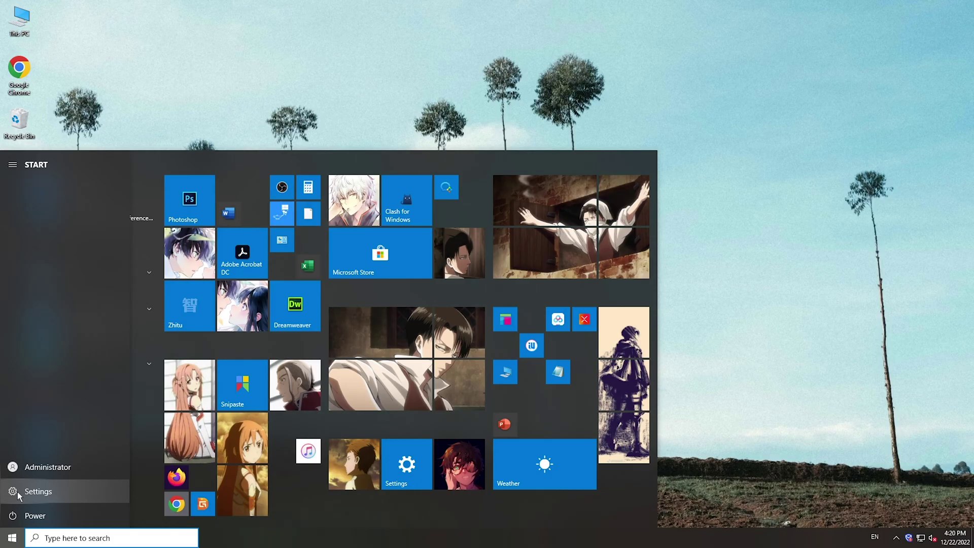
Launch Windows Settings from the Start menu and point at Update & Security.
{"action": "left_click", "coordinate": [17, 491]}
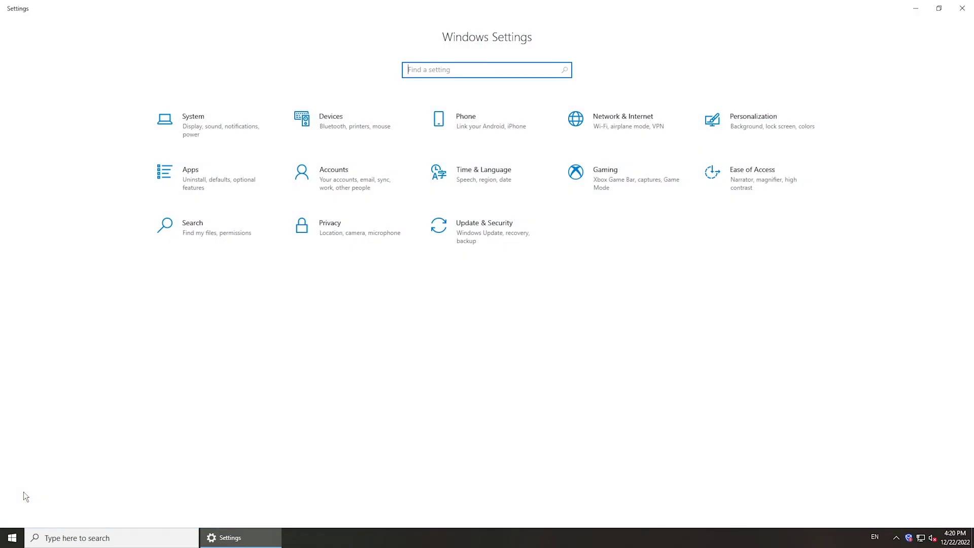
{"action": "left_click", "coordinate": [471, 231]}
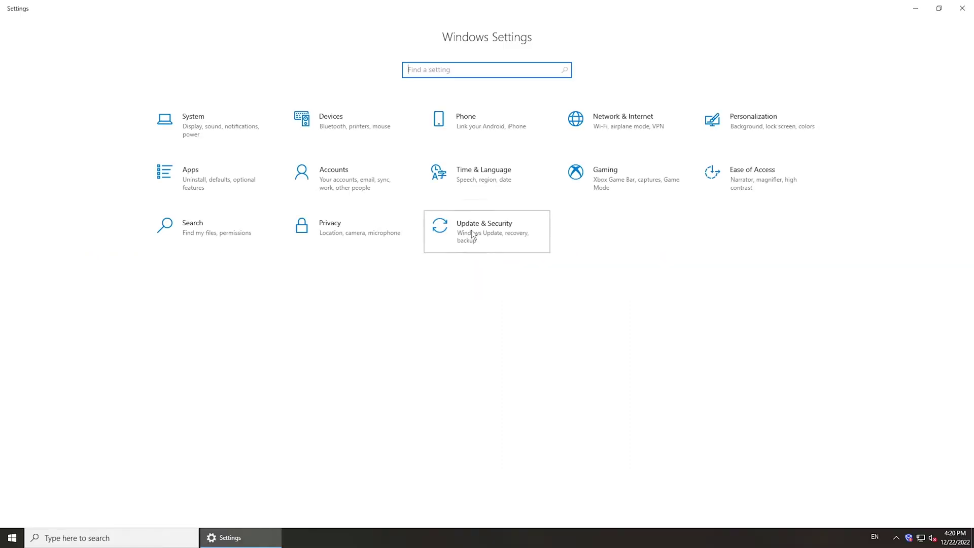
Go to Update & Security > Troubleshoot > Additional troubleshooters and expand the Windows Update entry.
{"action": "left_click", "coordinate": [470, 233]}
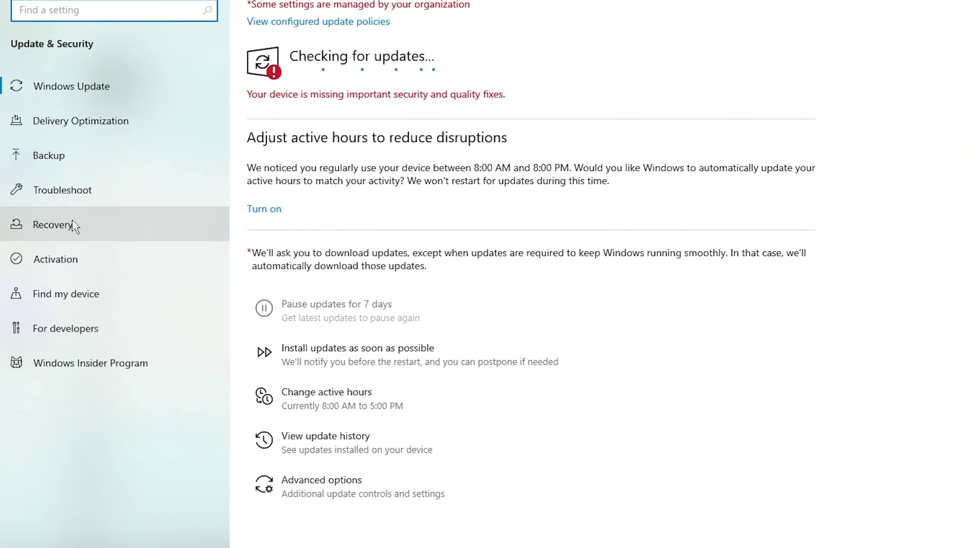
{"action": "left_click", "coordinate": [123, 189]}
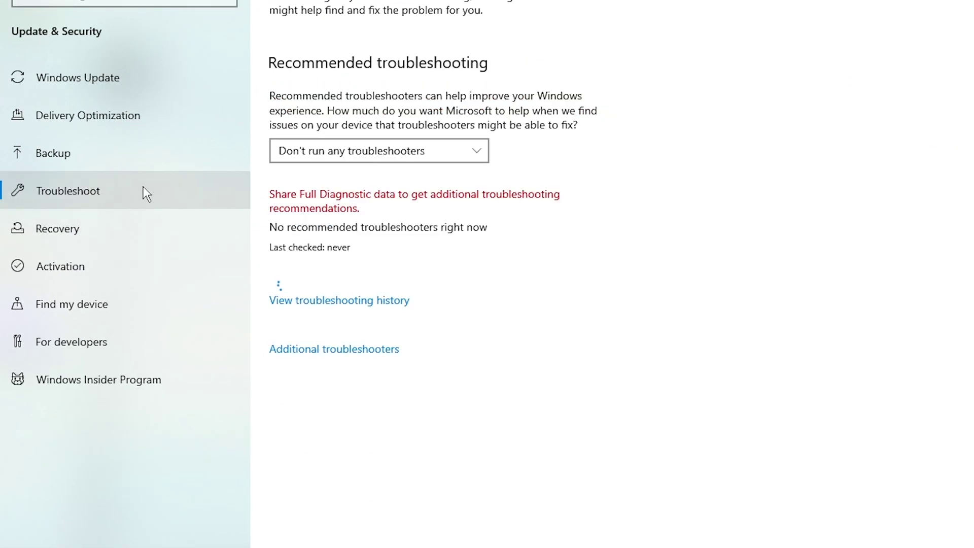
{"action": "left_click", "coordinate": [351, 350]}
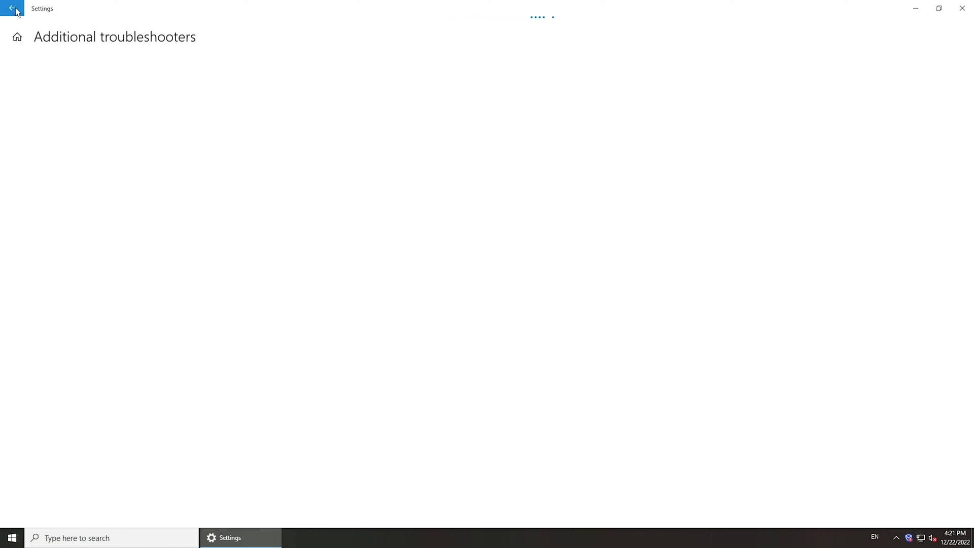
{"action": "left_click", "coordinate": [78, 194]}
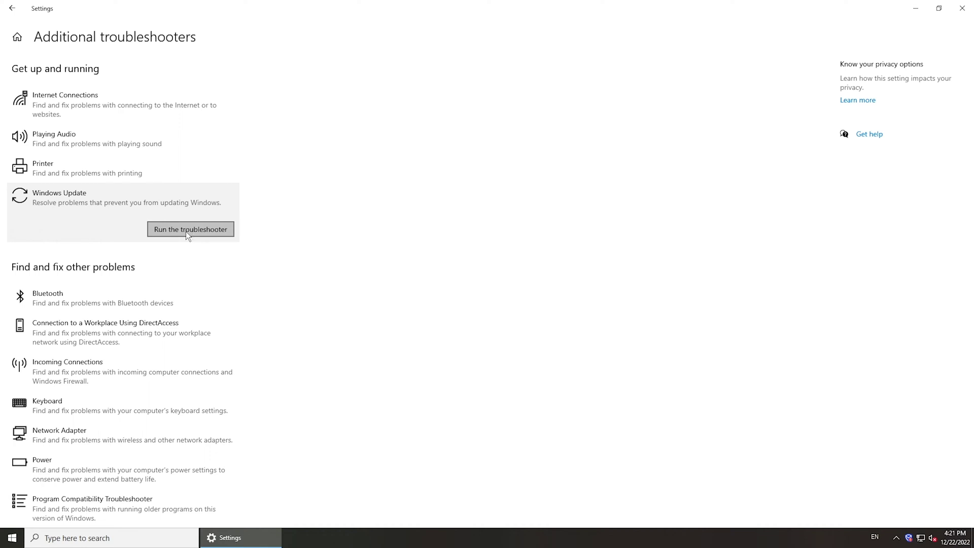
Run the Windows Update troubleshooter's detection, which finds no problem, and close it.
{"action": "left_click", "coordinate": [186, 230]}
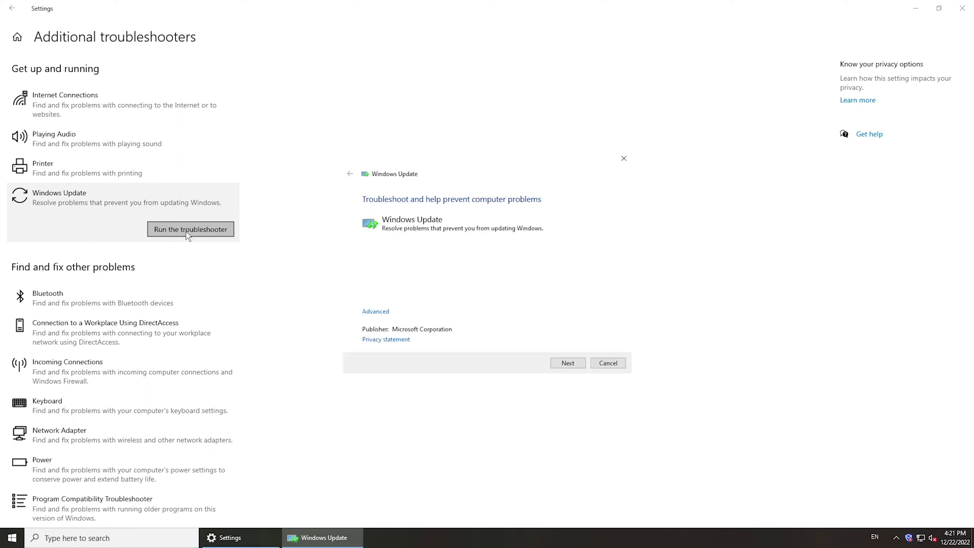
{"action": "left_click", "coordinate": [570, 363]}
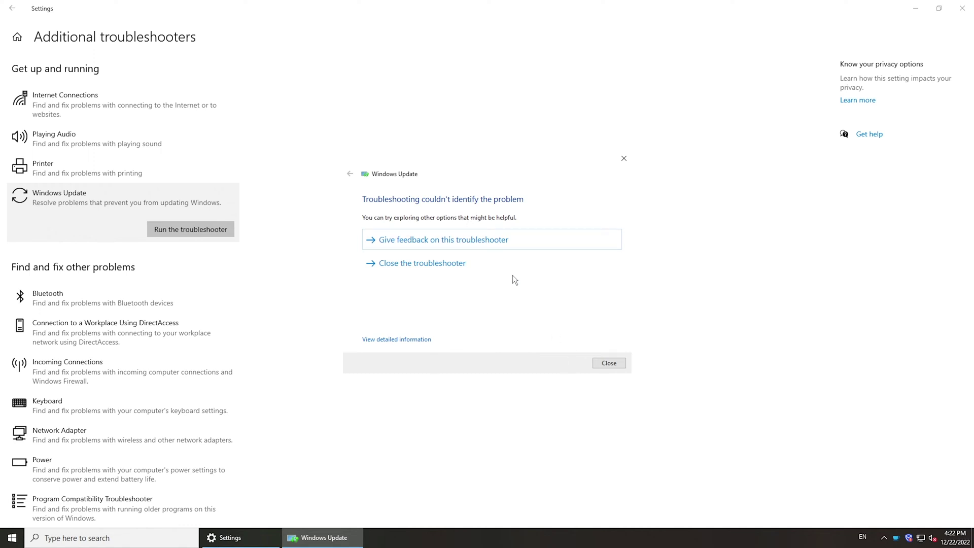
{"action": "left_click", "coordinate": [448, 261]}
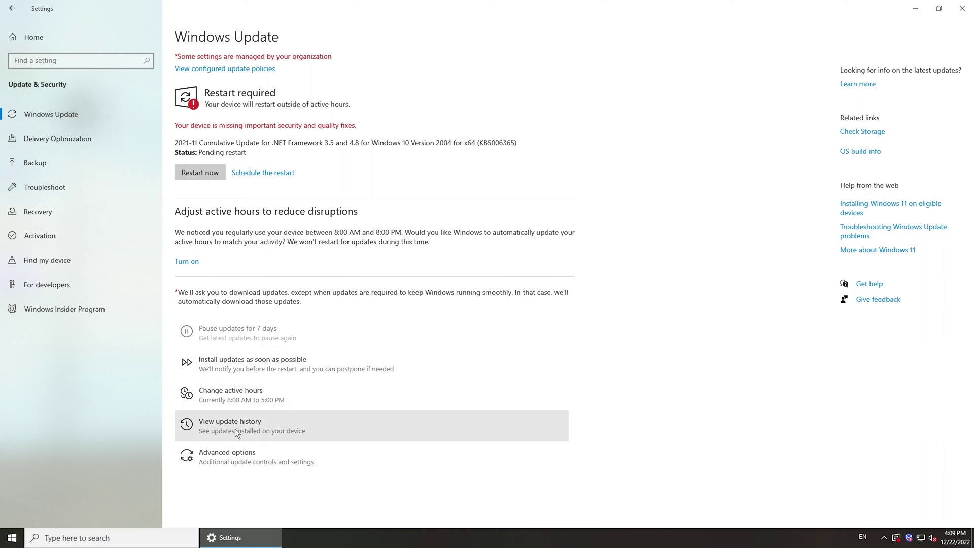
Open View update history, then Uninstall updates to reach the Installed Updates list.
{"action": "left_click", "coordinate": [285, 422]}
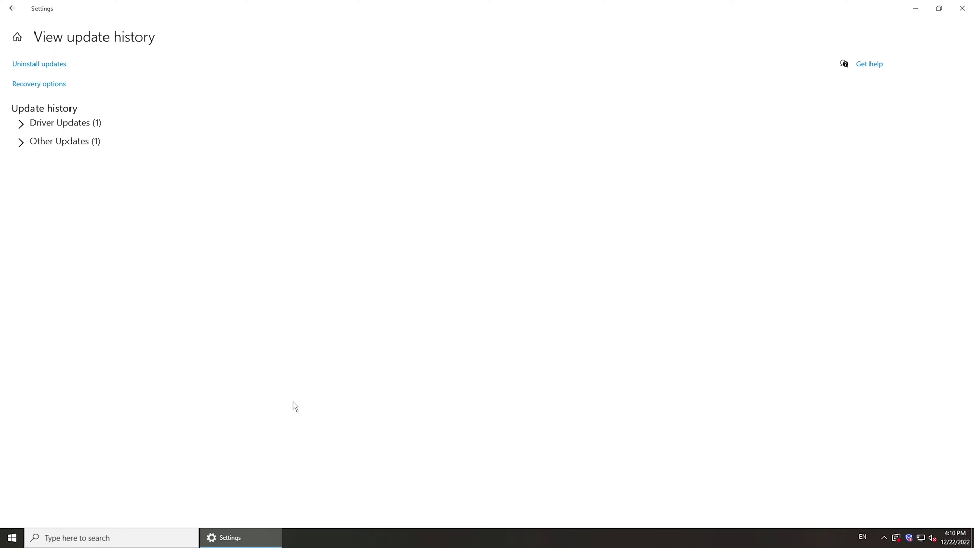
{"action": "left_click", "coordinate": [45, 69]}
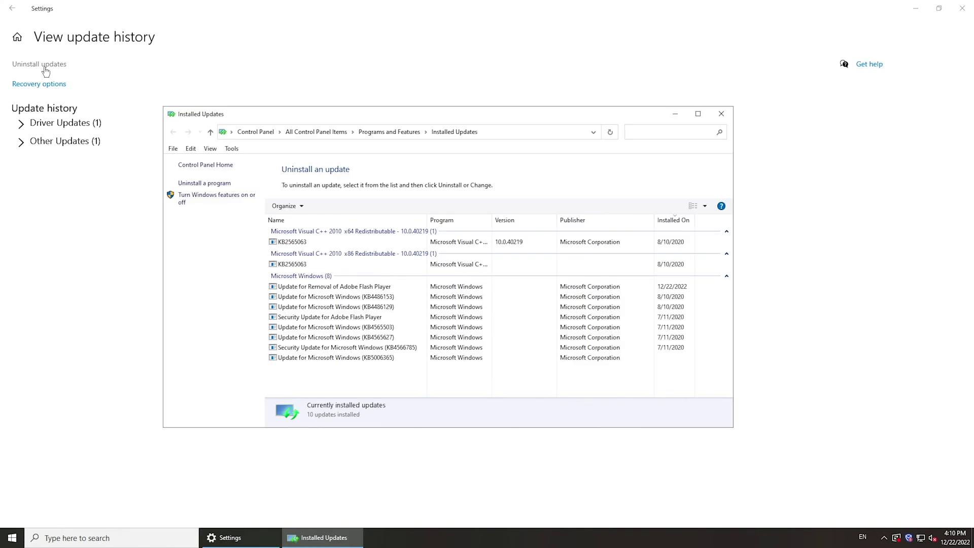
Uninstall Update for Microsoft Windows (KB4486153) and confirm with Yes.
{"action": "right_click", "coordinate": [455, 299]}
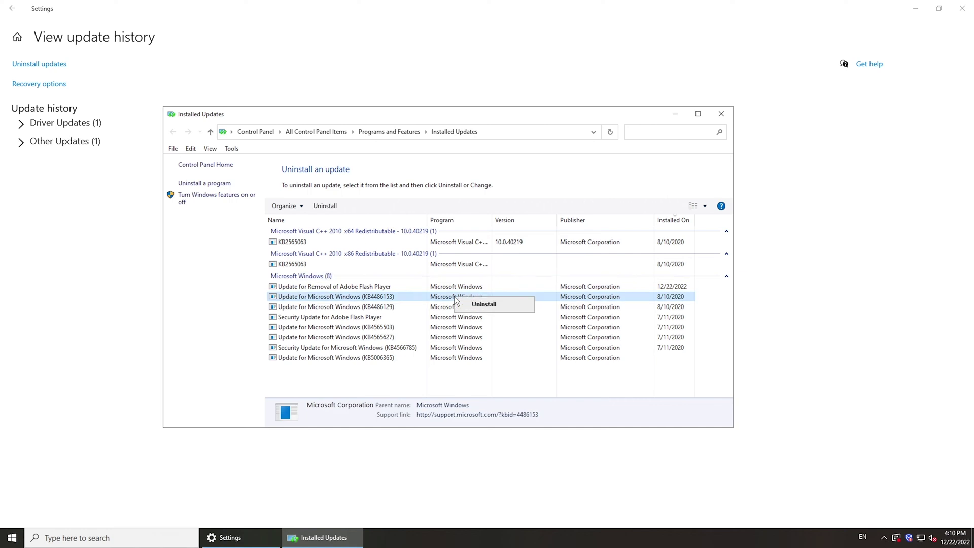
{"action": "left_click", "coordinate": [482, 307]}
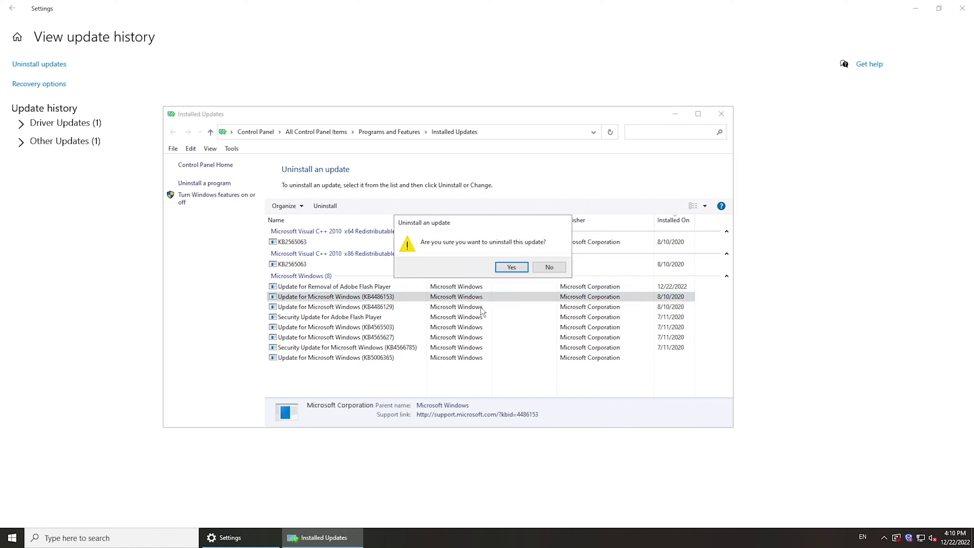
{"action": "left_click", "coordinate": [516, 269]}
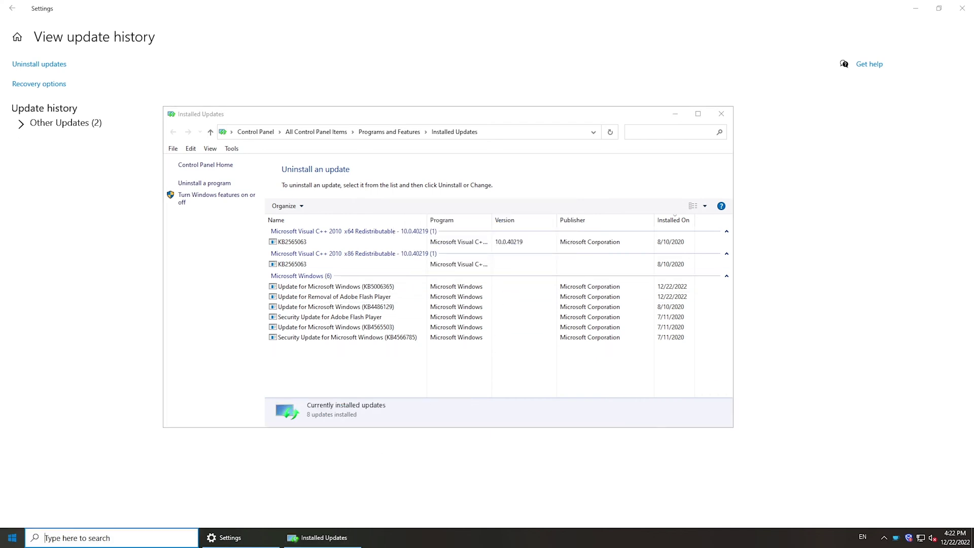
Launch Command Prompt as administrator from the Start menu's Windows System folder.
{"action": "left_click", "coordinate": [7, 540]}
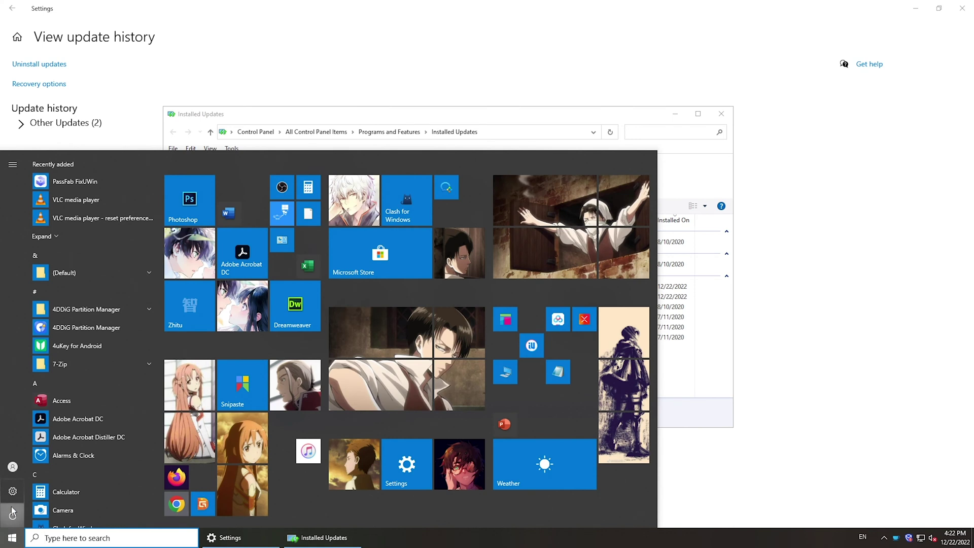
{"action": "left_click", "coordinate": [13, 516]}
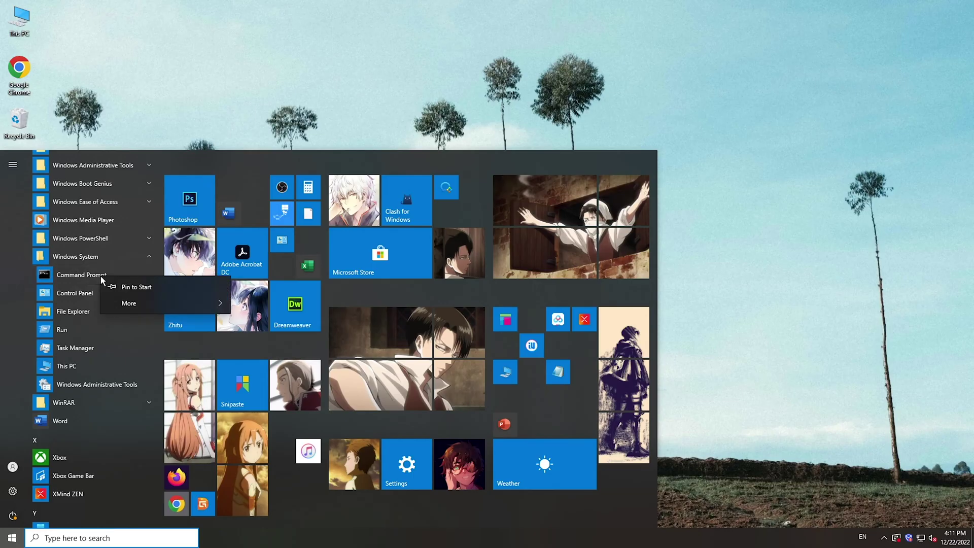
{"action": "mouse_move", "coordinate": [219, 311]}
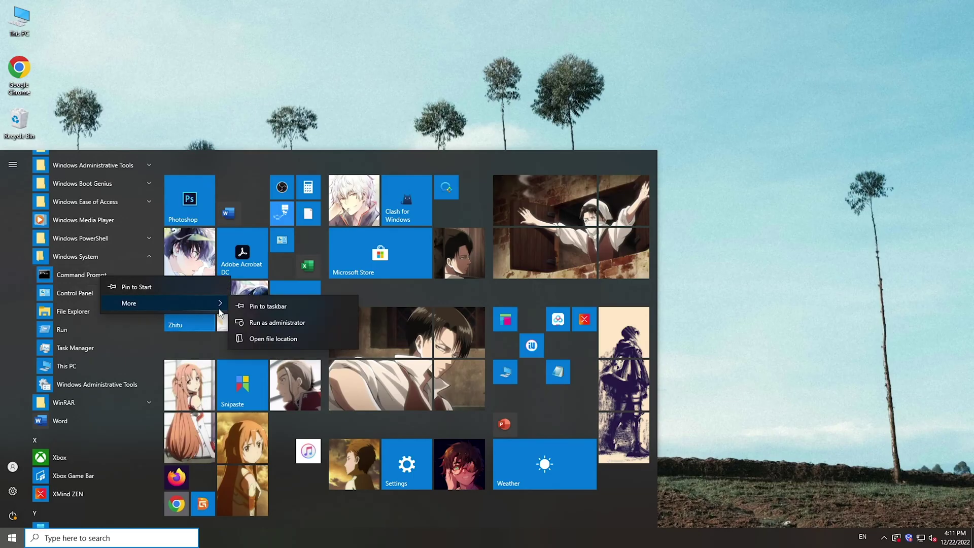
{"action": "left_click", "coordinate": [263, 323]}
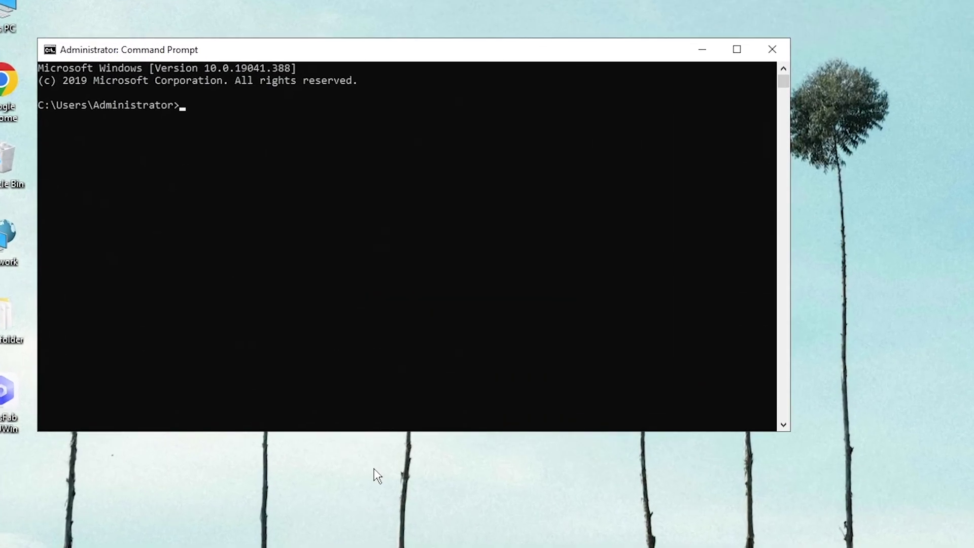
Stop the wuauserv, bits, appidsvc and cryptsvc services with net stop commands.
{"action": "type", "text": "net stop"}
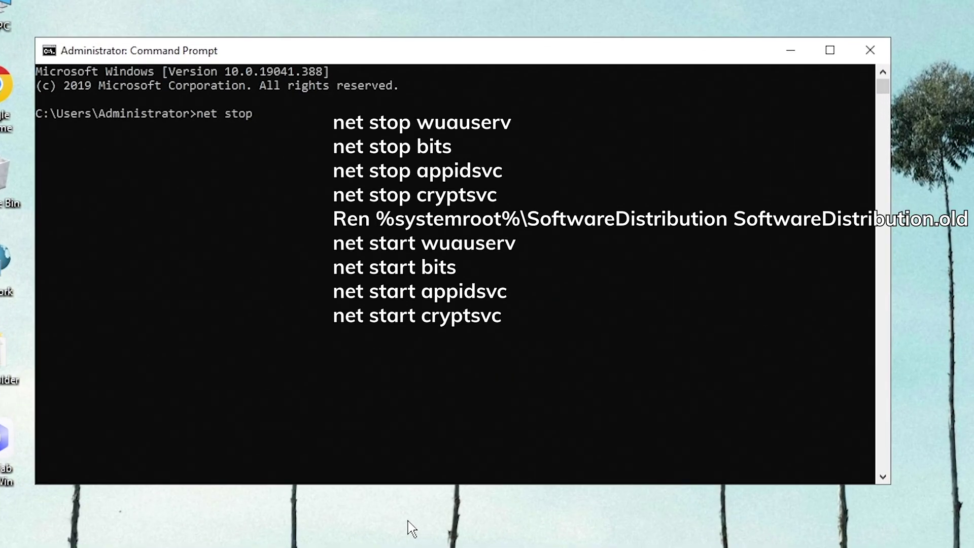
{"action": "type", "text": " wuauserv"}
{"action": "key", "text": "Return"}
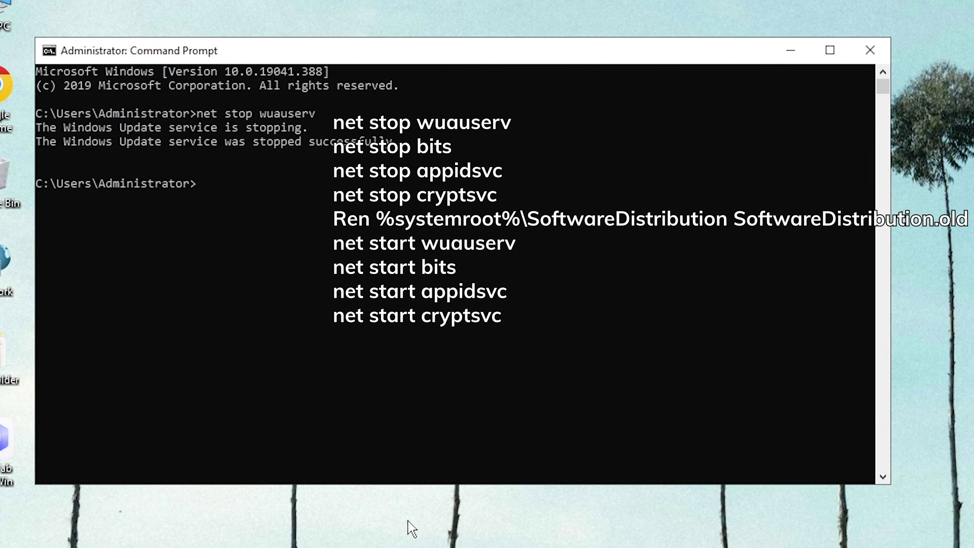
{"action": "type", "text": "net stop bits"}
{"action": "key", "text": "Return"}
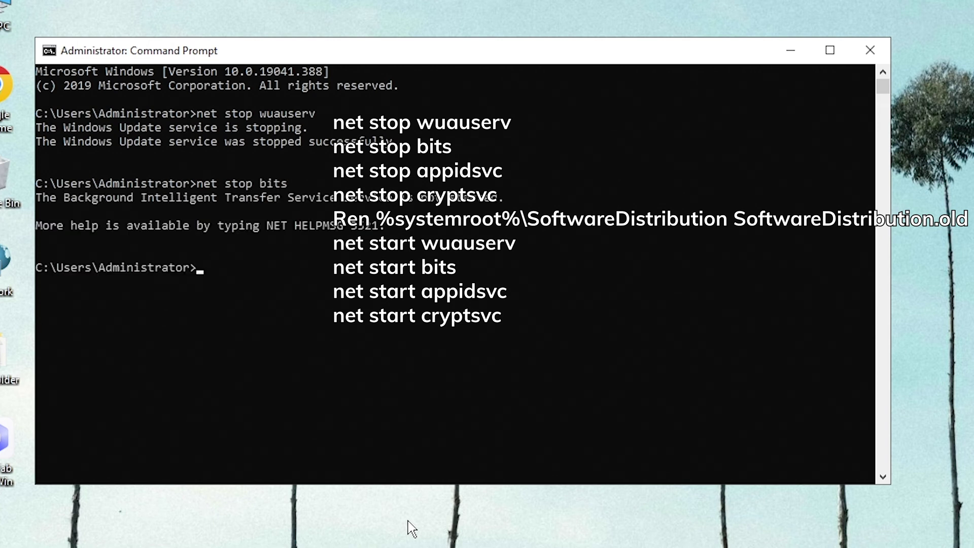
{"action": "type", "text": "net stop a"}
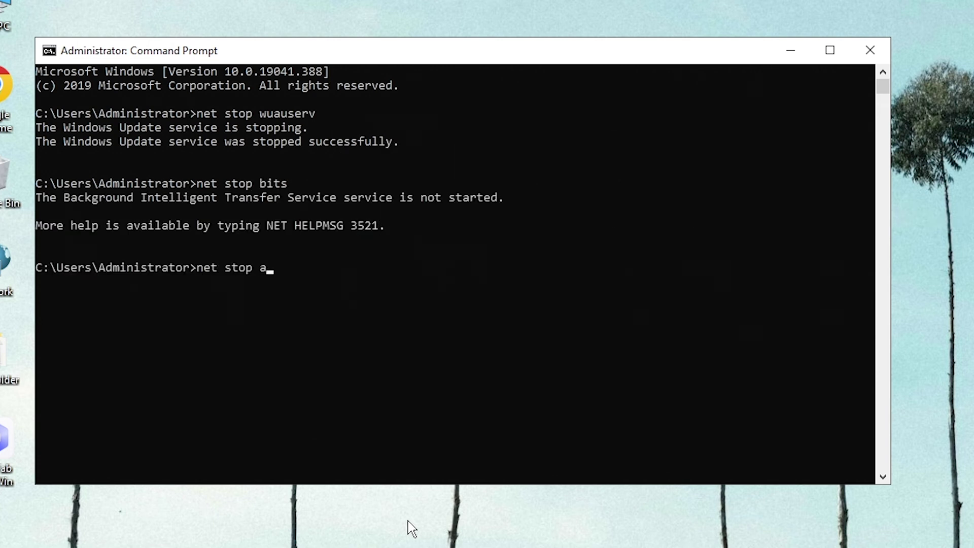
{"action": "type", "text": "ppidsvc"}
{"action": "key", "text": "Return"}
{"action": "type", "text": "net s"}
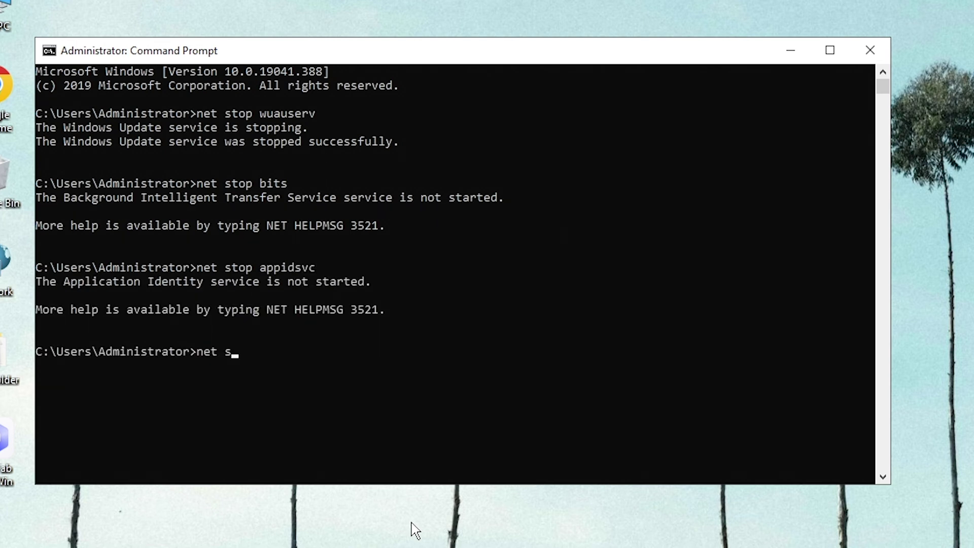
{"action": "type", "text": "top cry cryptsvc"}
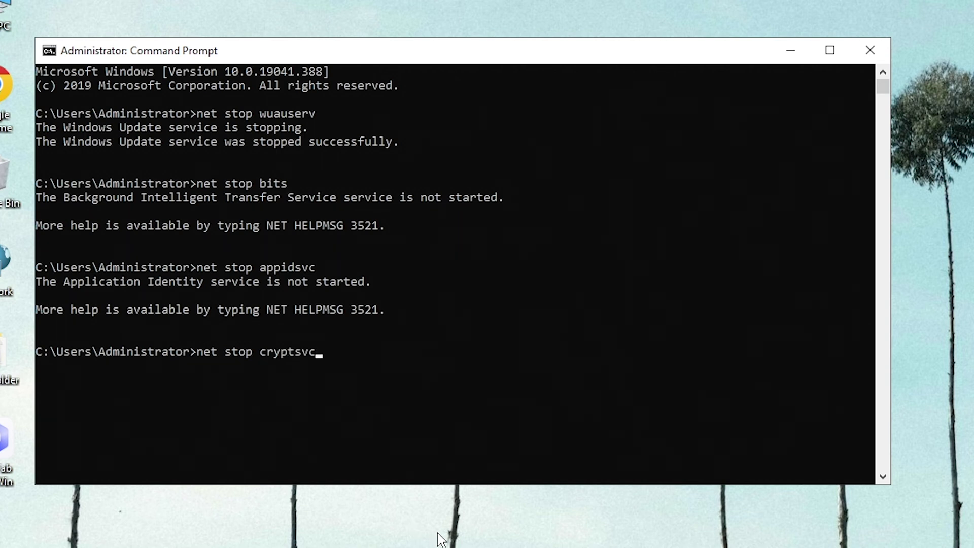
{"action": "key", "text": "Return"}
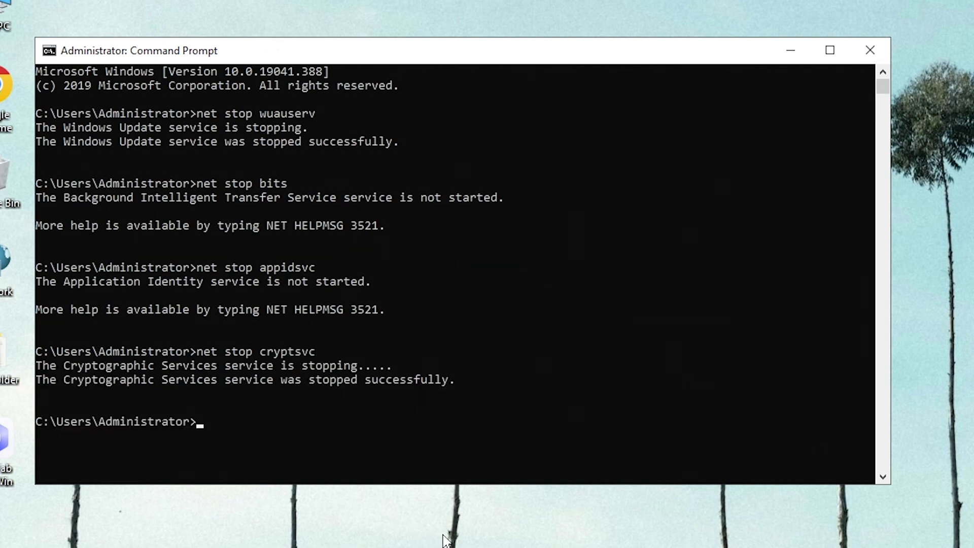
Rename %systemroot%\SoftwareDistribution to SoftwareDistribution.old with the Ren command.
{"action": "type", "text": "Ren %systemroort"}
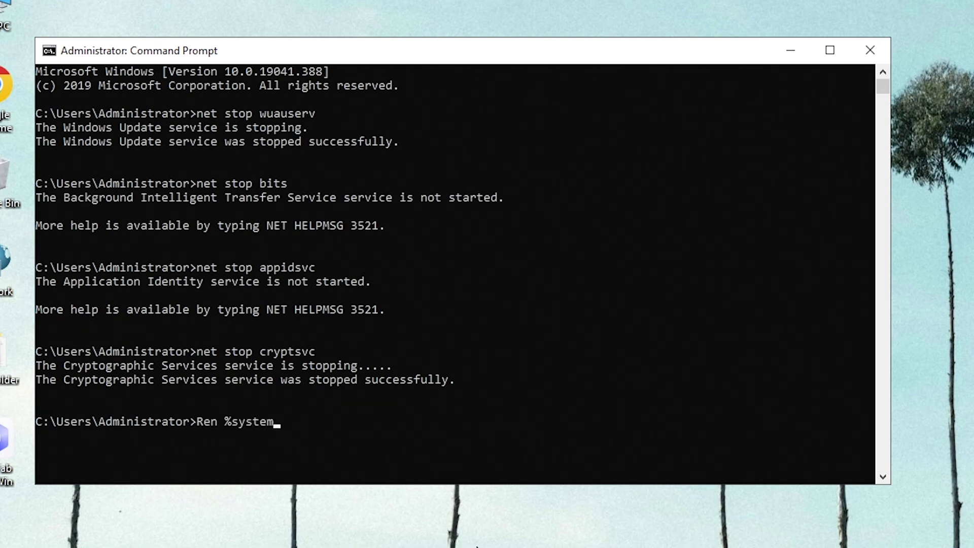
{"action": "key", "text": "BackSpace"}
{"action": "key", "text": "BackSpace"}
{"action": "type", "text": "t%\\Software"}
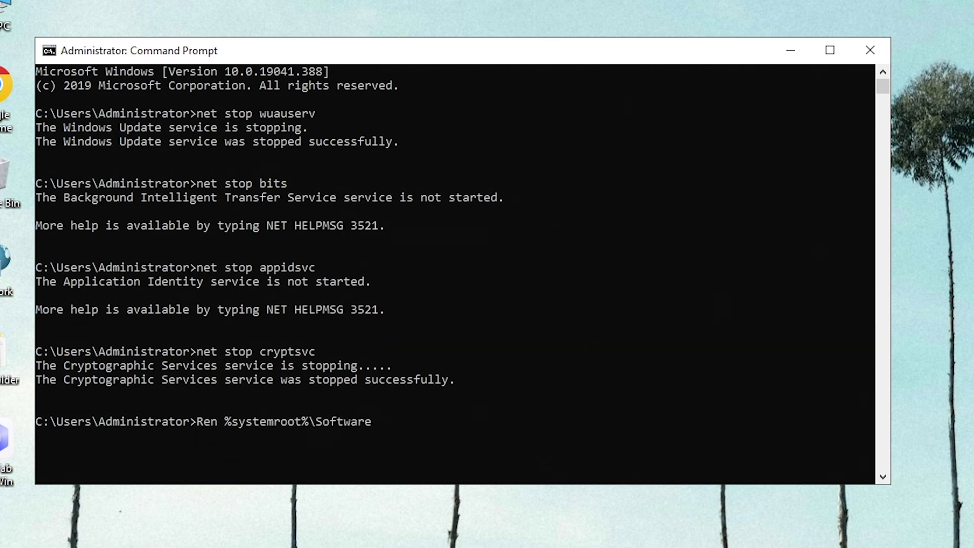
{"action": "type", "text": "Distribution"}
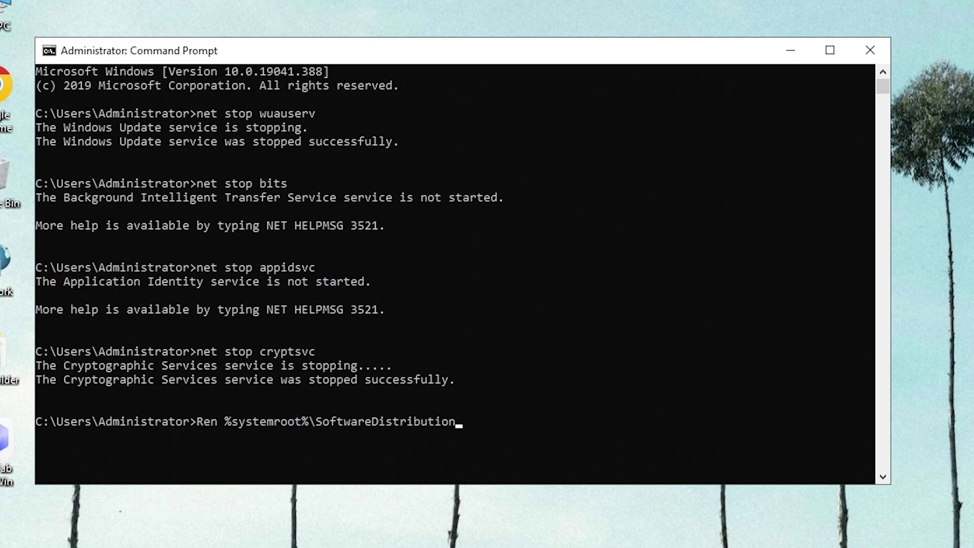
{"action": "type", "text": " SoftwareDistribution"}
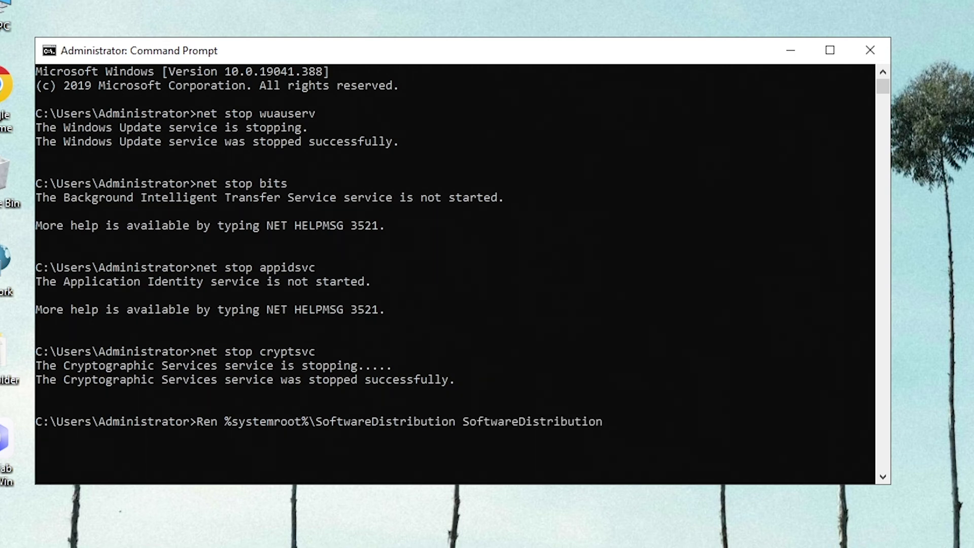
{"action": "type", "text": ".old"}
{"action": "key", "text": "Return"}
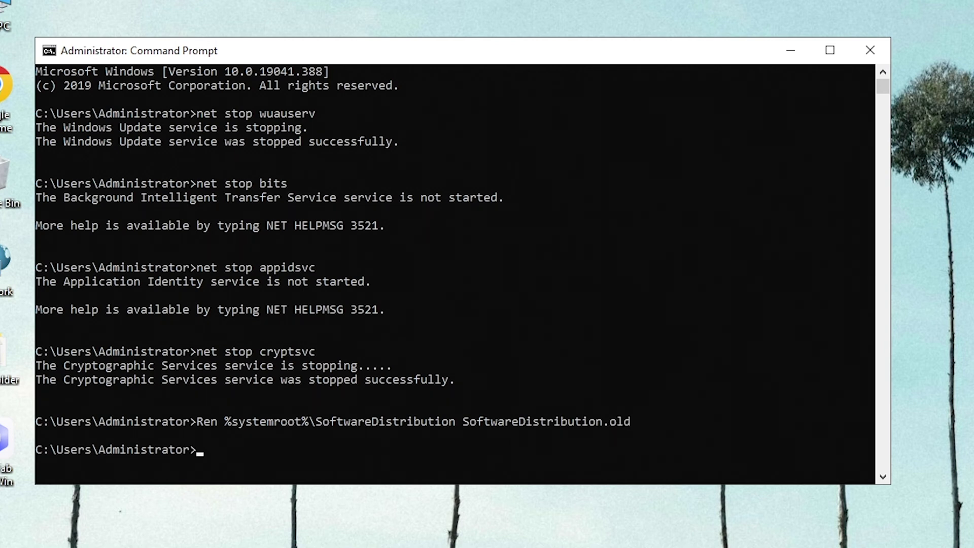
Restart the wuauserv, bits, appidsvc and cryptsvc services with net start commands.
{"action": "type", "text": "net start wuauserv"}
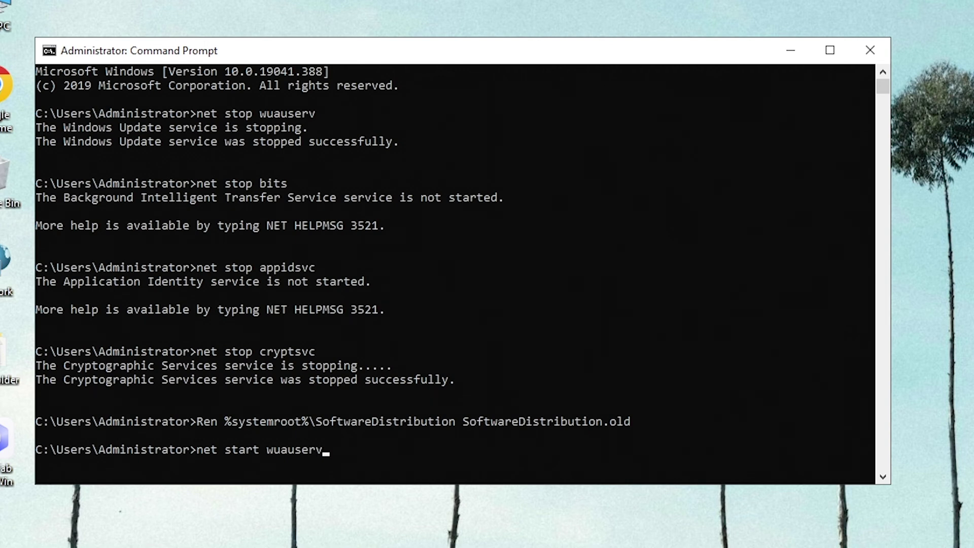
{"action": "key", "text": "Return"}
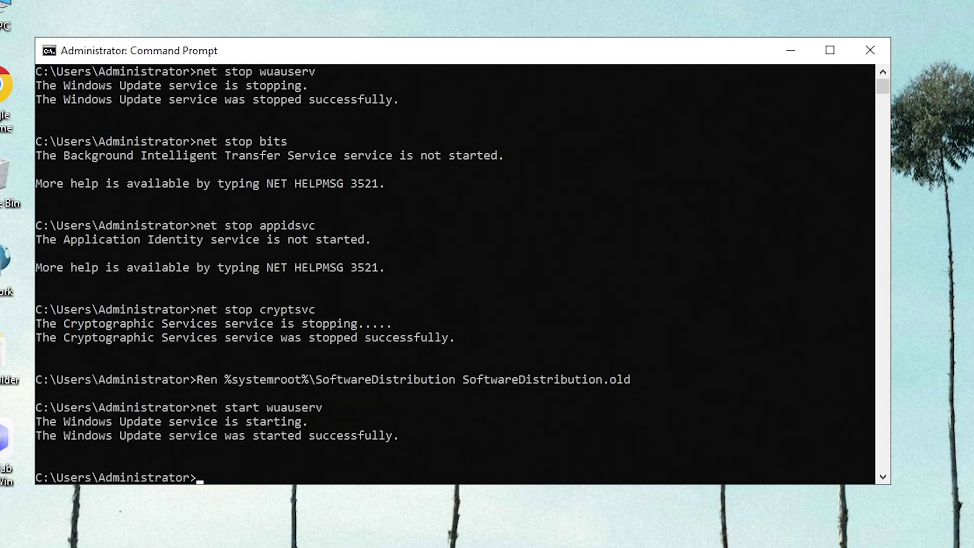
{"action": "type", "text": "net start bits"}
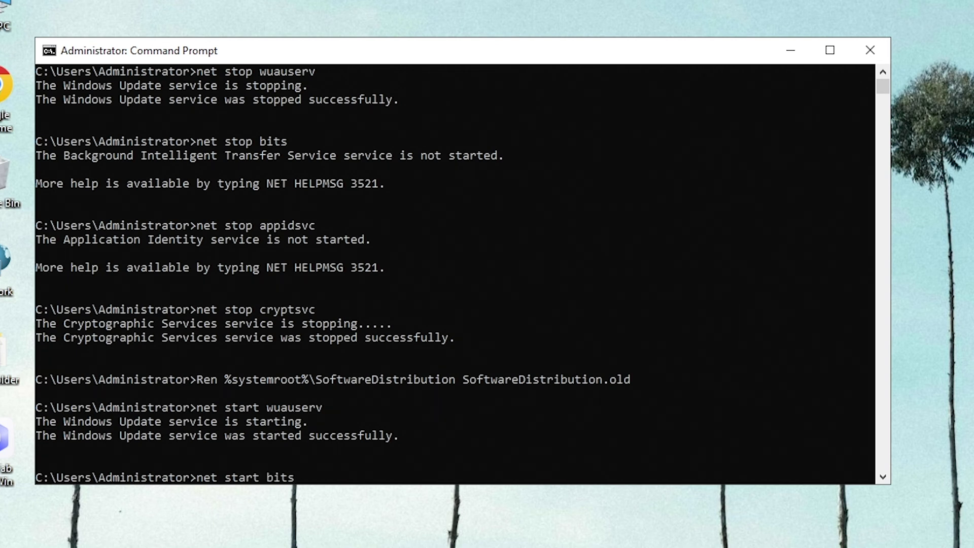
{"action": "key", "text": "Return"}
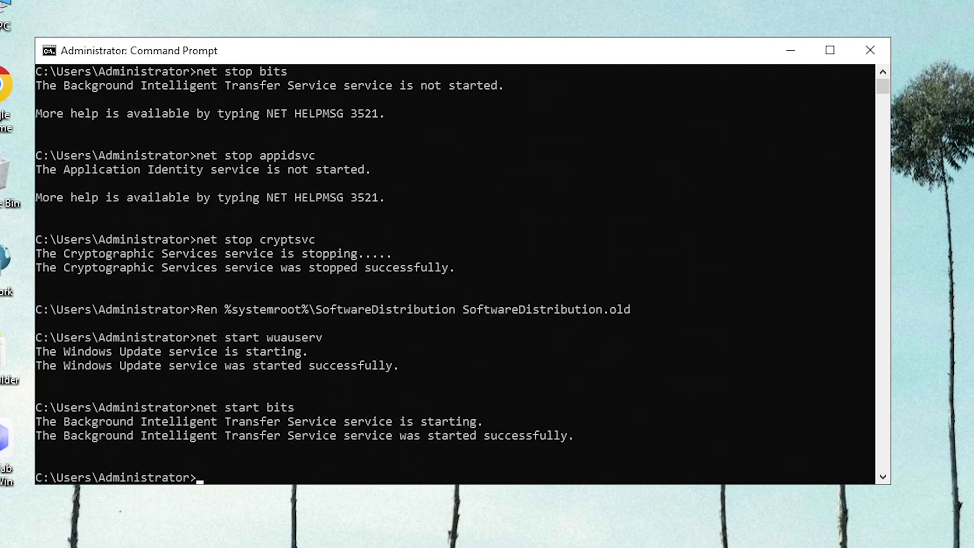
{"action": "type", "text": "net start appidsvc"}
{"action": "key", "text": "Return"}
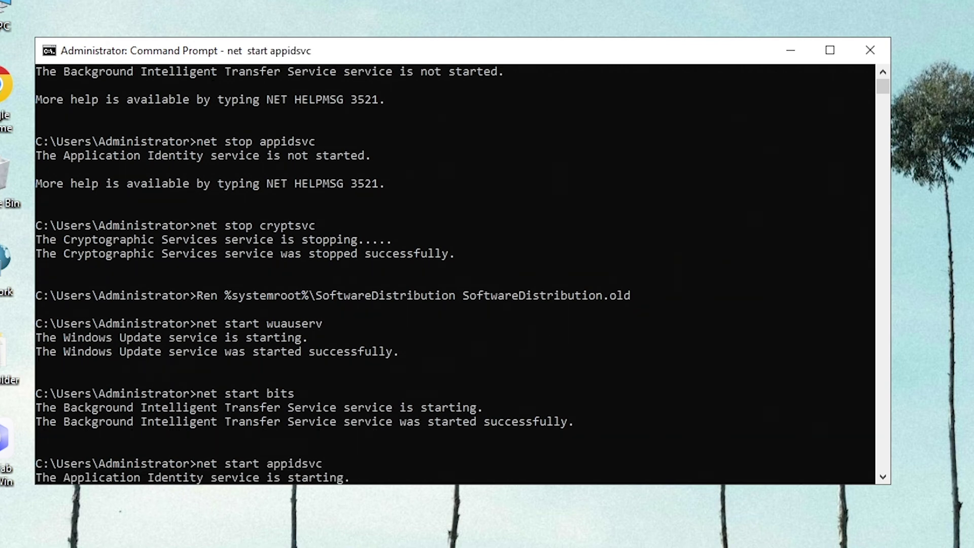
{"action": "type", "text": "net "}
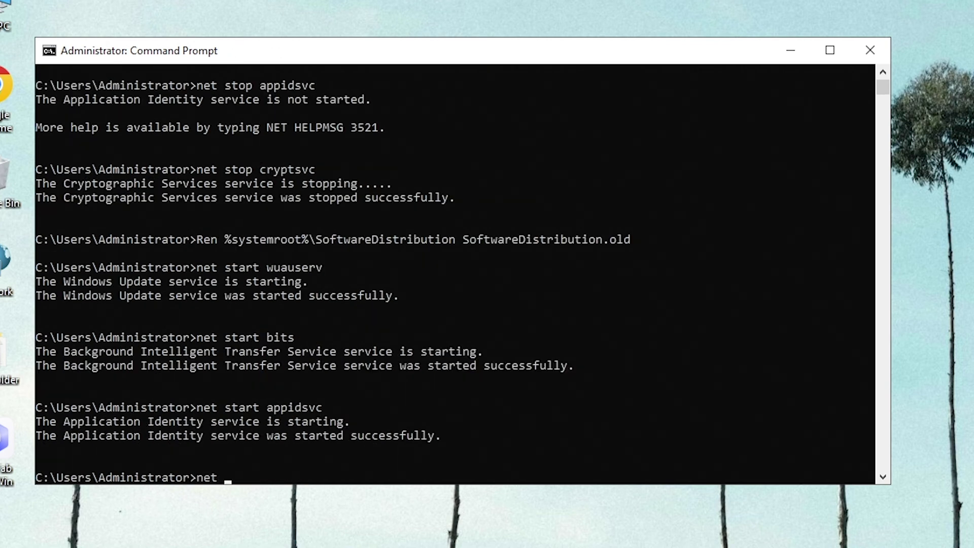
{"action": "type", "text": "start sc"}
{"action": "key", "text": "BackSpace"}
{"action": "key", "text": "BackSpace"}
{"action": "type", "text": "cryptsvc"}
{"action": "key", "text": "Return"}
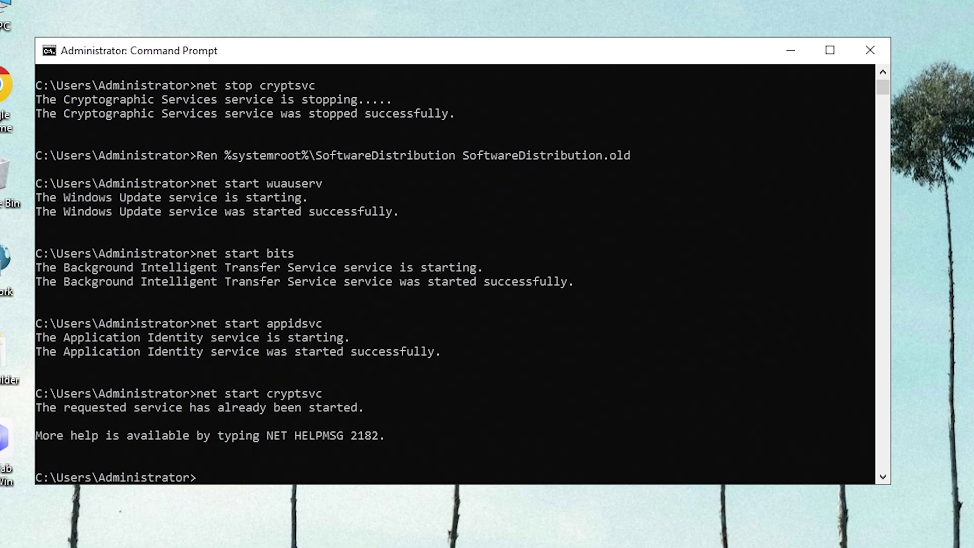
Close Command Prompt and run gpedit.msc from the Run dialog.
{"action": "left_click", "coordinate": [874, 44]}
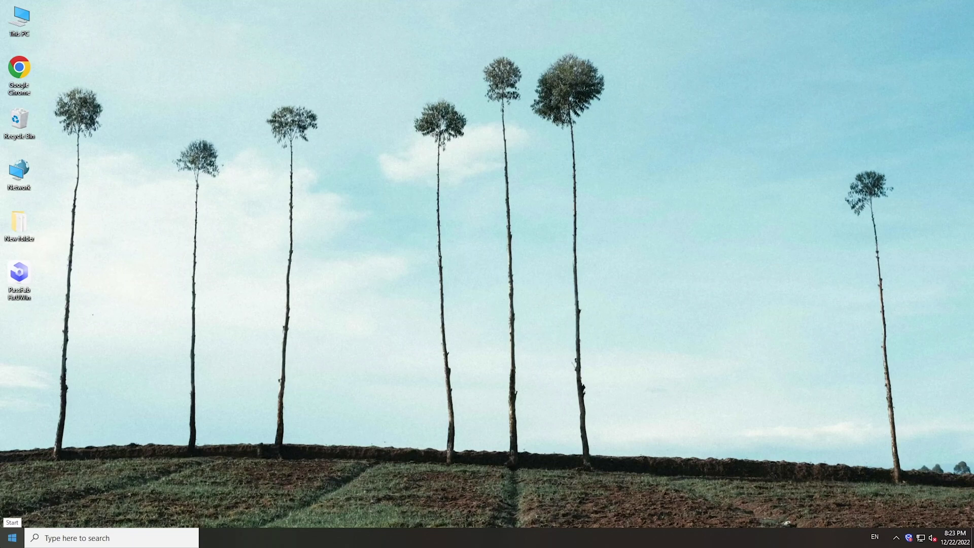
{"action": "left_click", "coordinate": [12, 537]}
{"action": "left_click", "coordinate": [13, 515]}
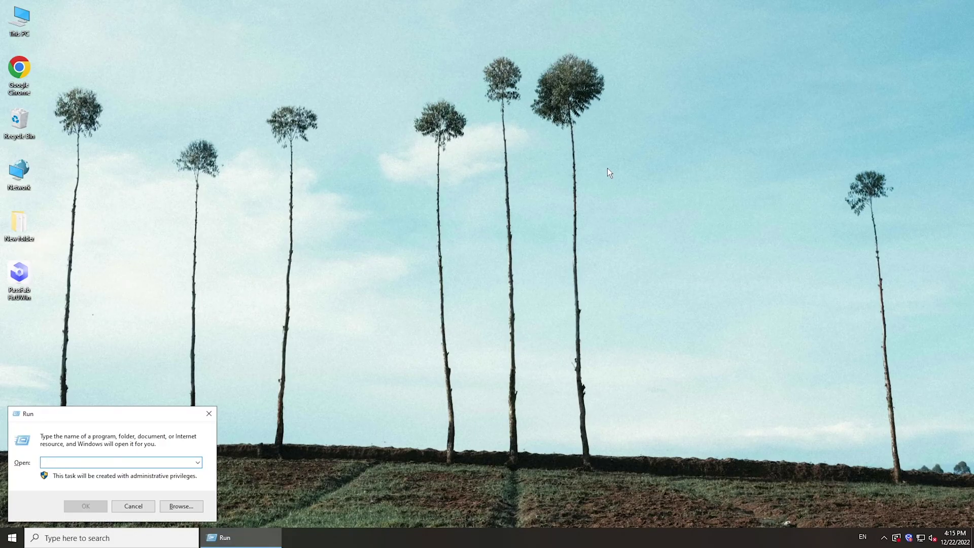
{"action": "type", "text": "gped"}
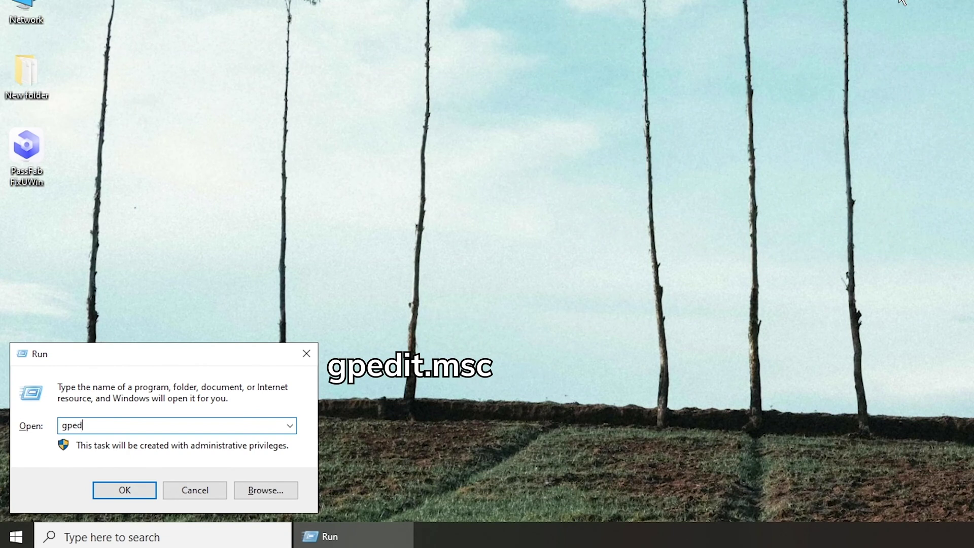
{"action": "type", "text": "it.msc"}
{"action": "key", "text": "Return"}
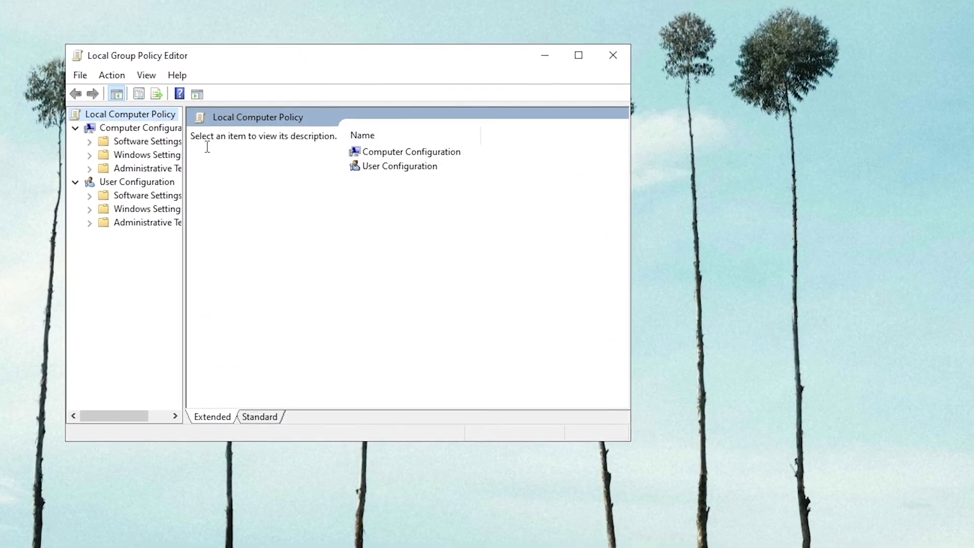
Expand Computer Configuration > Administrative Templates > Windows Components in the policy tree.
{"action": "left_click", "coordinate": [137, 127]}
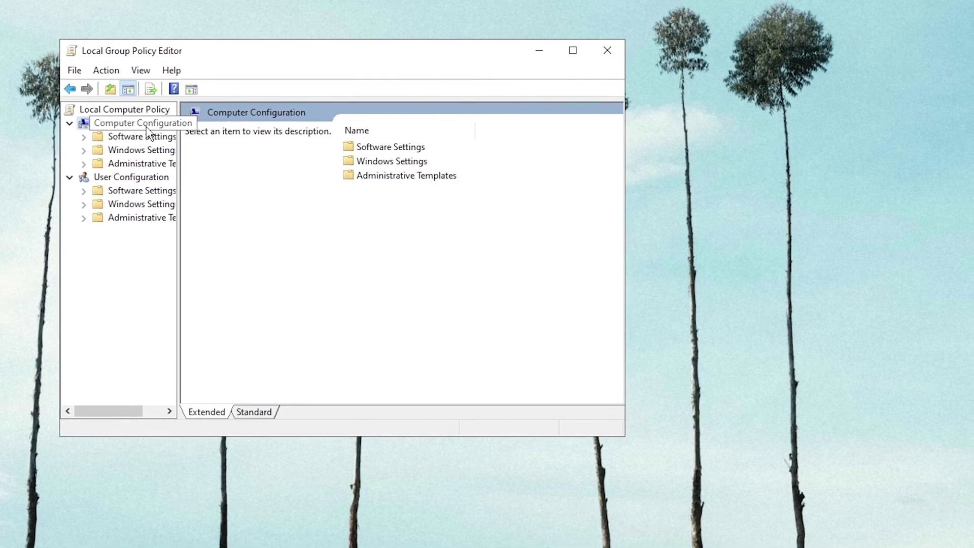
{"action": "left_click", "coordinate": [133, 166]}
{"action": "left_click", "coordinate": [84, 163]}
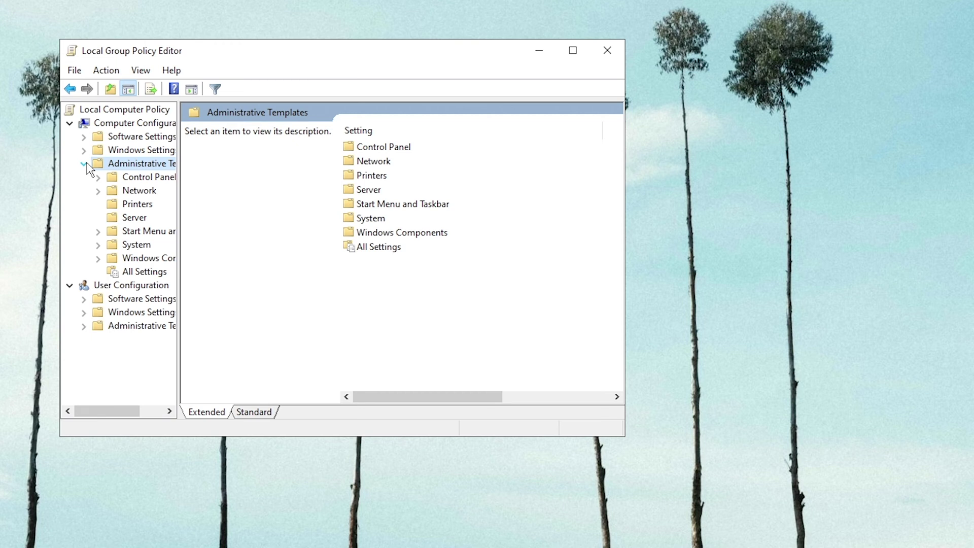
{"action": "left_click", "coordinate": [133, 261]}
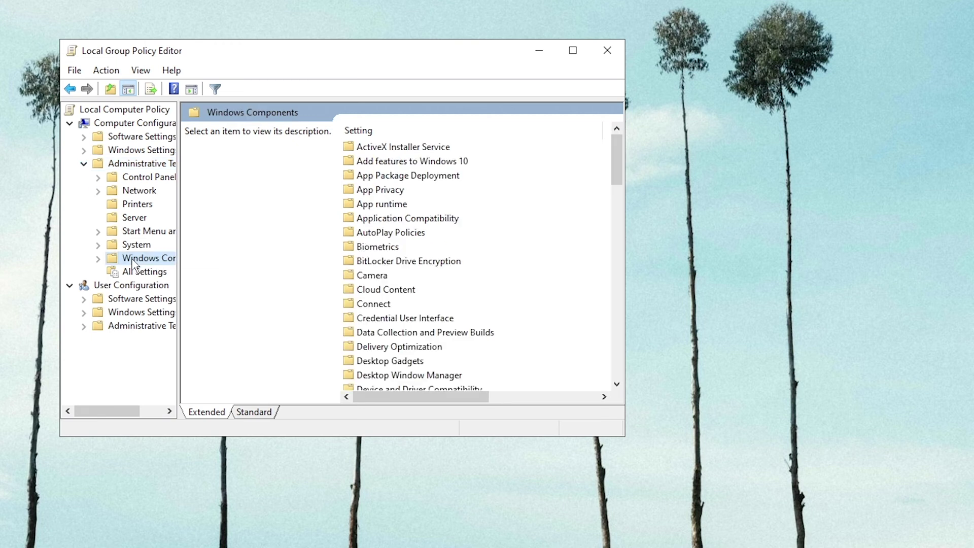
{"action": "left_click", "coordinate": [100, 260]}
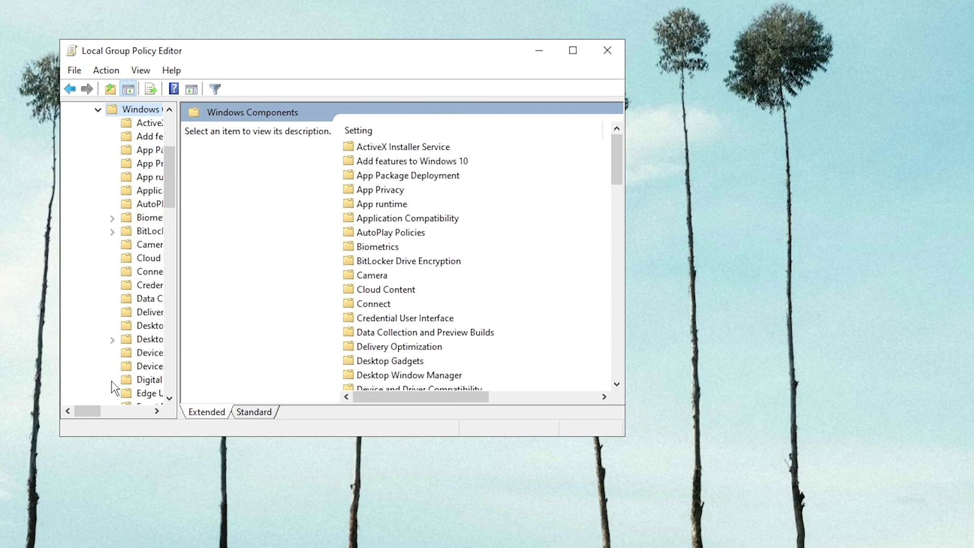
Open the Allow Telemetry policy under Data Collection and Preview Builds for editing.
{"action": "left_click_drag", "start_coordinate": [96, 409], "coordinate": [108, 411]}
{"action": "scroll", "coordinate": [120, 315], "scroll_direction": "down", "scroll_amount": 1}
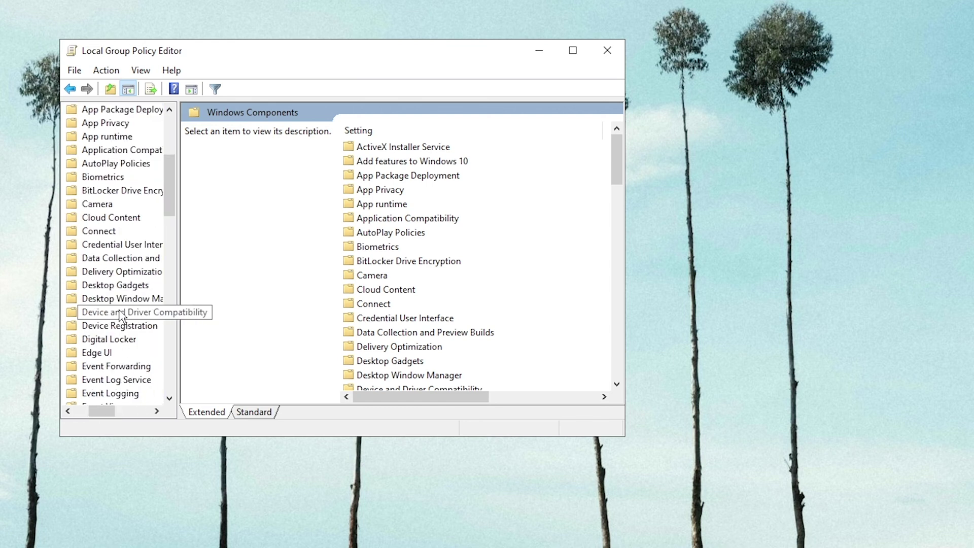
{"action": "left_click", "coordinate": [124, 258]}
{"action": "scroll", "coordinate": [124, 260], "scroll_direction": "down", "scroll_amount": 1}
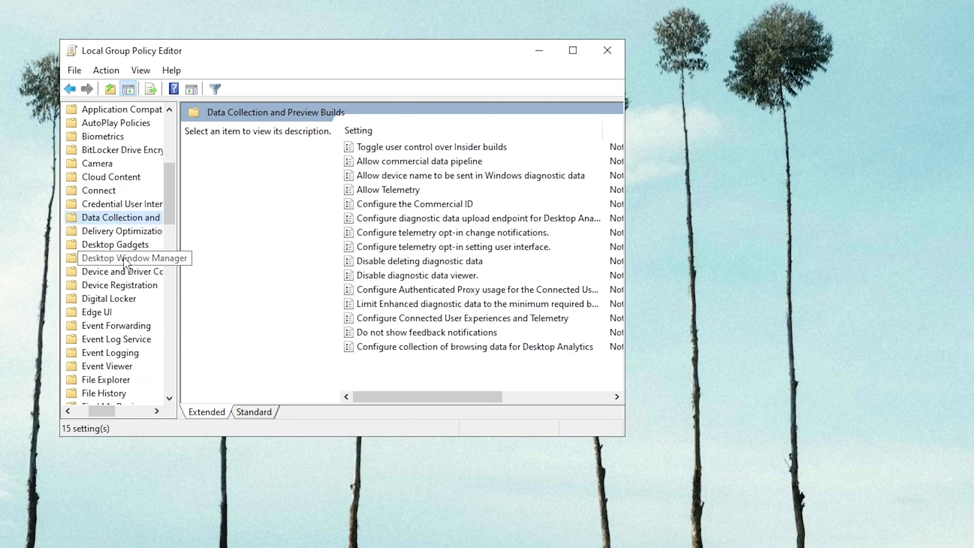
{"action": "left_click", "coordinate": [406, 191]}
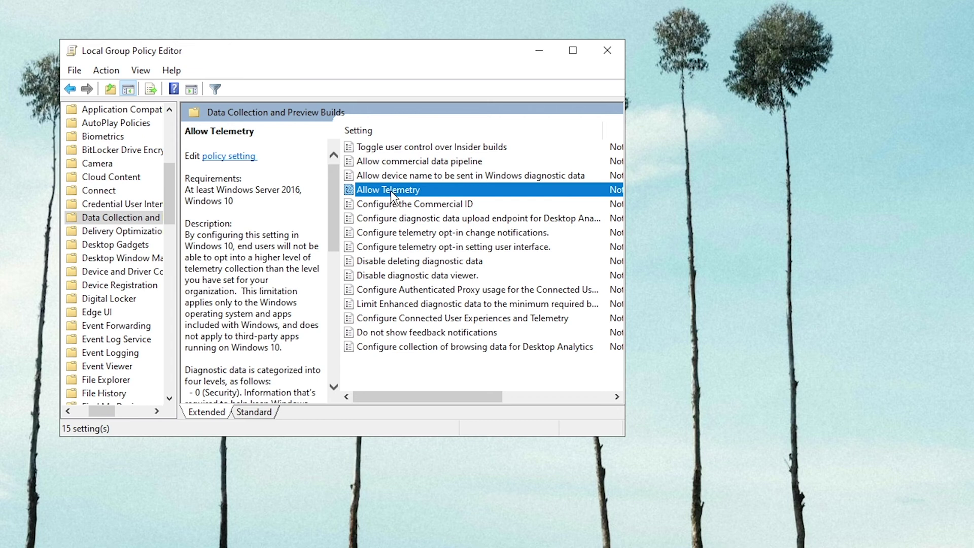
{"action": "double_click", "coordinate": [393, 193]}
Enable the Allow Telemetry policy at level 1 - Basic, apply it and close its window.
{"action": "left_click", "coordinate": [158, 178]}
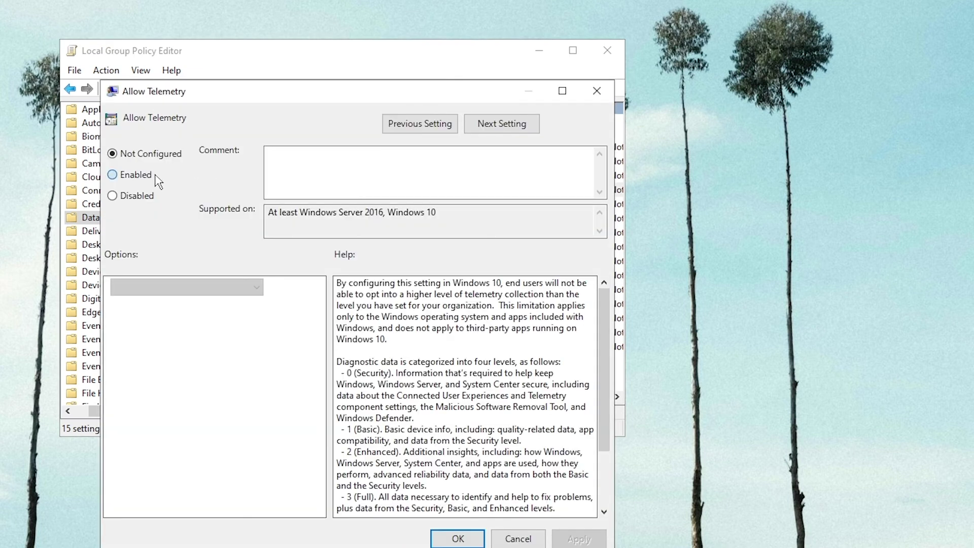
{"action": "left_click", "coordinate": [188, 287]}
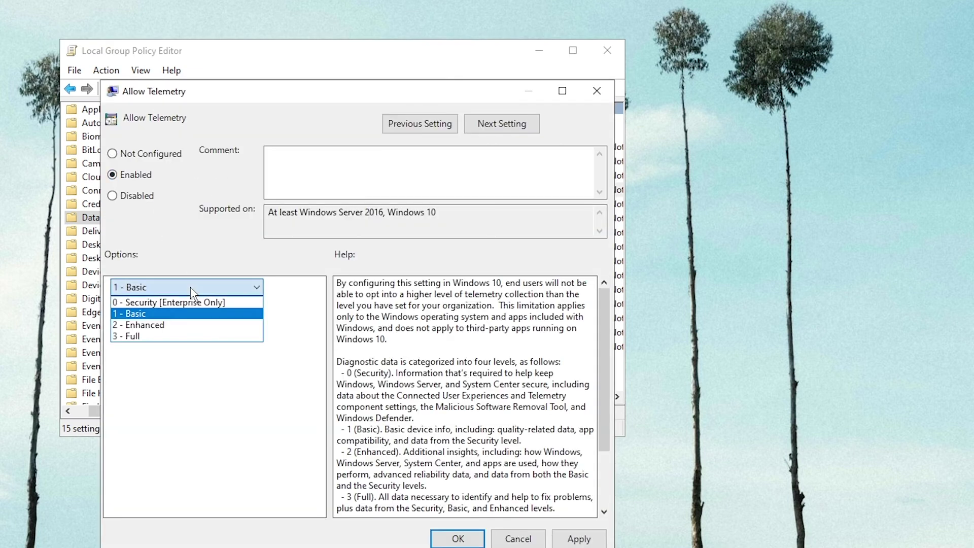
{"action": "left_click", "coordinate": [180, 318]}
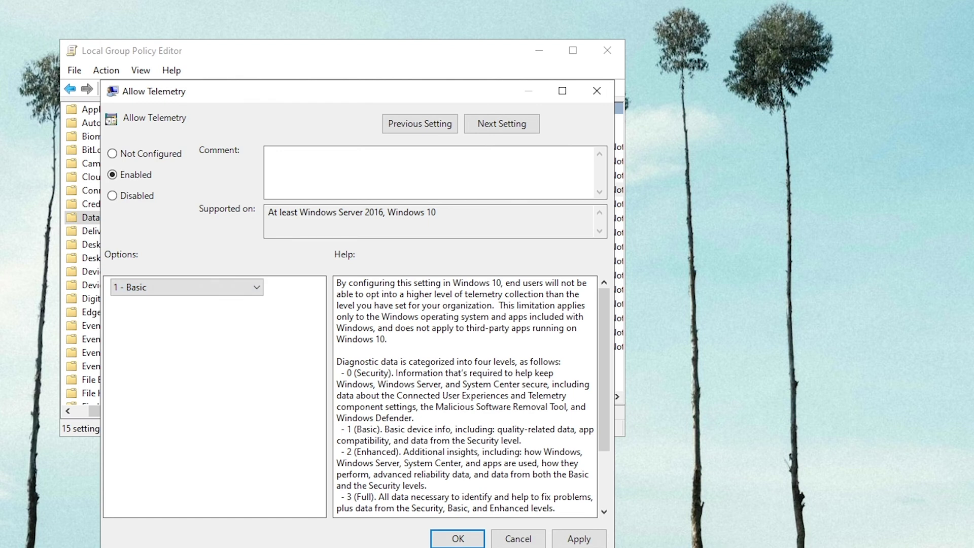
{"action": "left_click", "coordinate": [571, 540]}
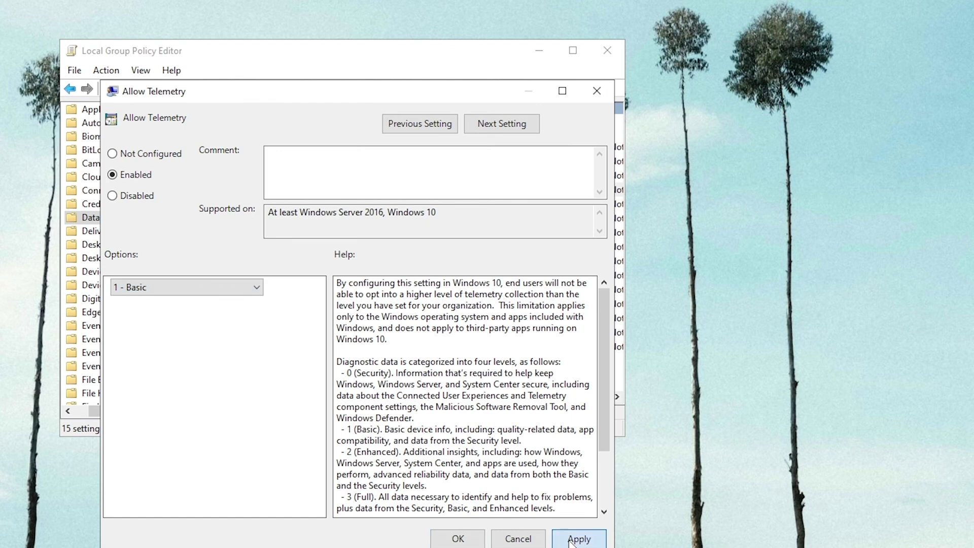
{"action": "left_click", "coordinate": [459, 541]}
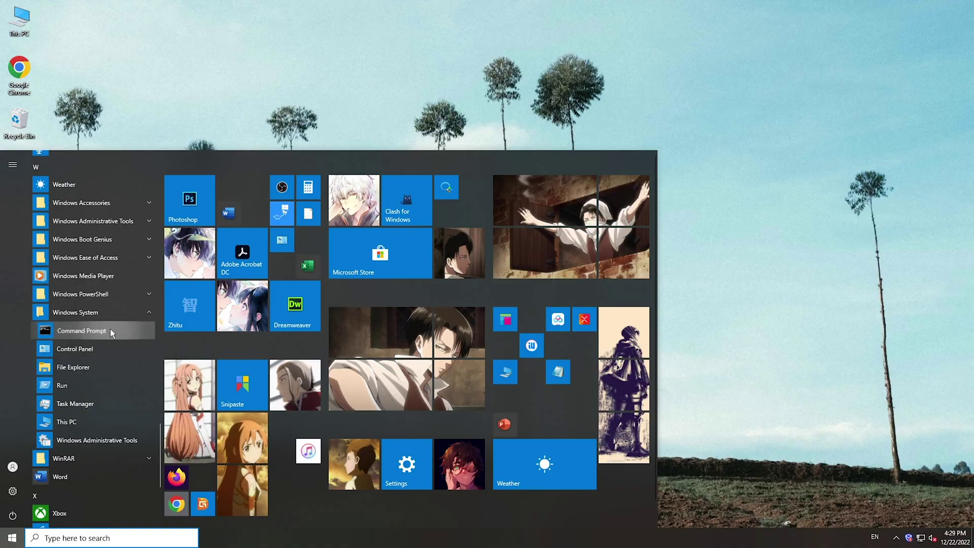
Run sfc /scannow in an administrator Command Prompt until corrupt files are found and repaired.
{"action": "right_click", "coordinate": [109, 330]}
{"action": "mouse_move", "coordinate": [157, 356]}
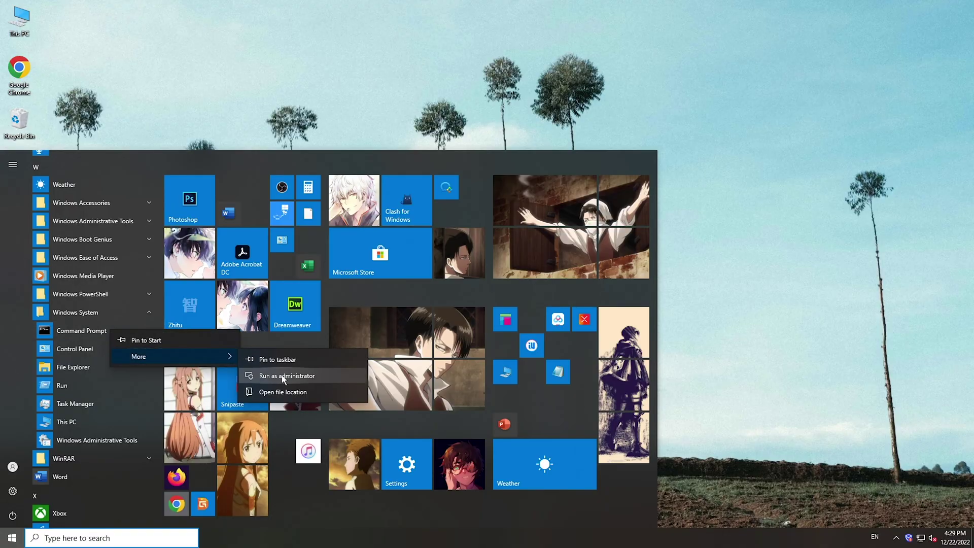
{"action": "left_click", "coordinate": [295, 375]}
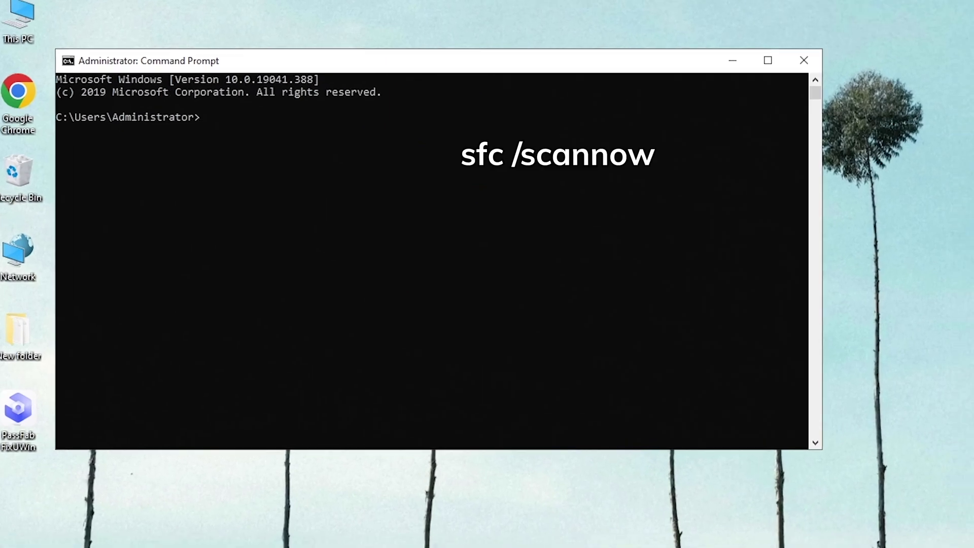
{"action": "type", "text": "sfc /scannow"}
{"action": "key", "text": "Return"}
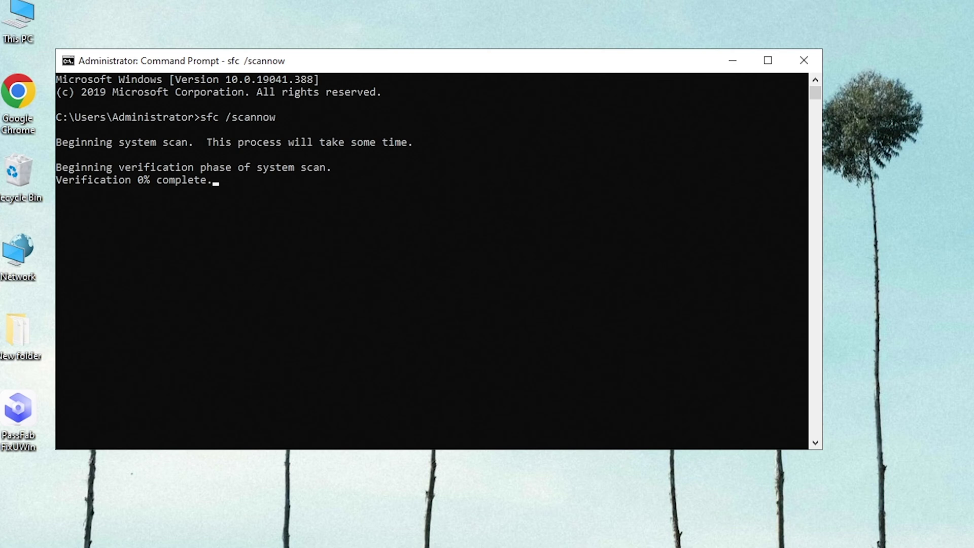
{"action": "left_click", "coordinate": [497, 483]}
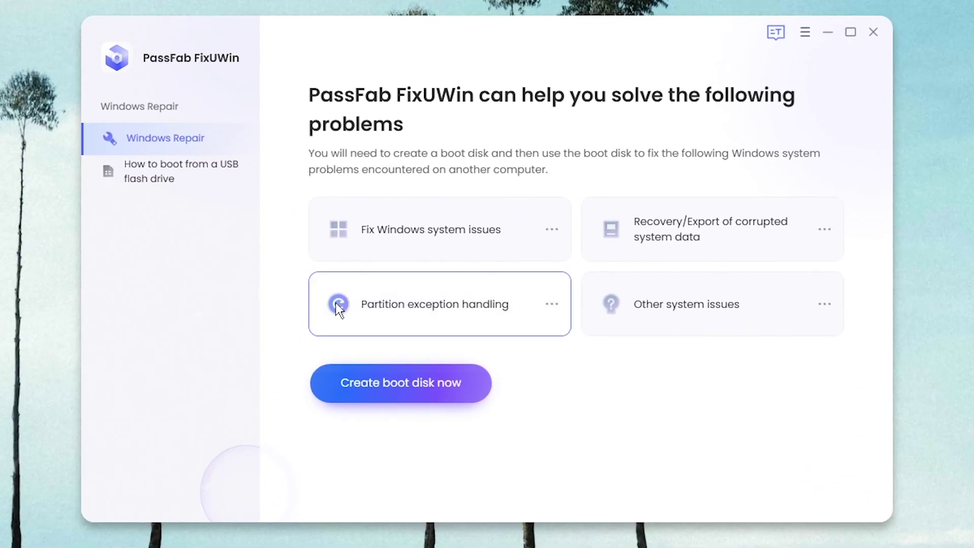
Review the problem categories listed on PassFab FixUWin's Windows Repair page.
{"action": "mouse_move", "coordinate": [622, 248]}
{"action": "mouse_move", "coordinate": [501, 239]}
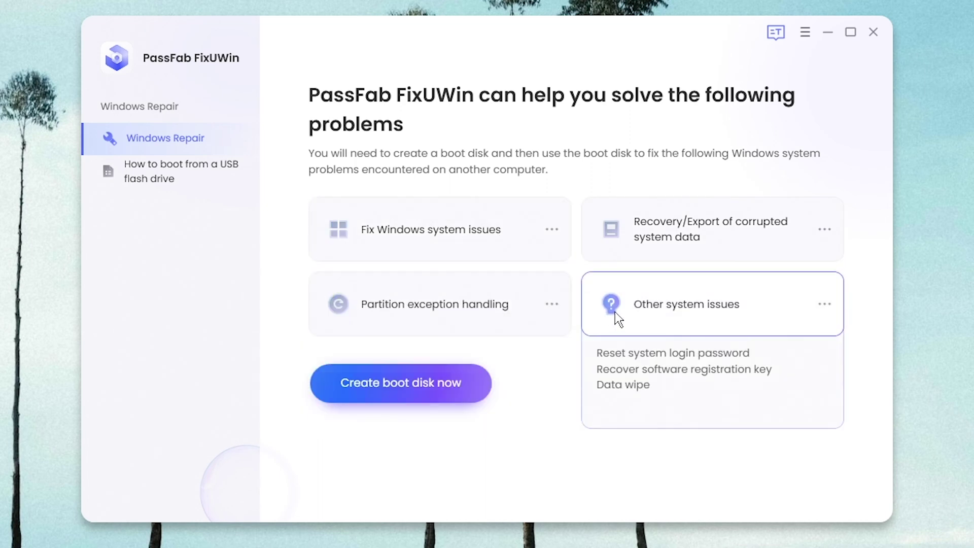
{"action": "mouse_move", "coordinate": [513, 312]}
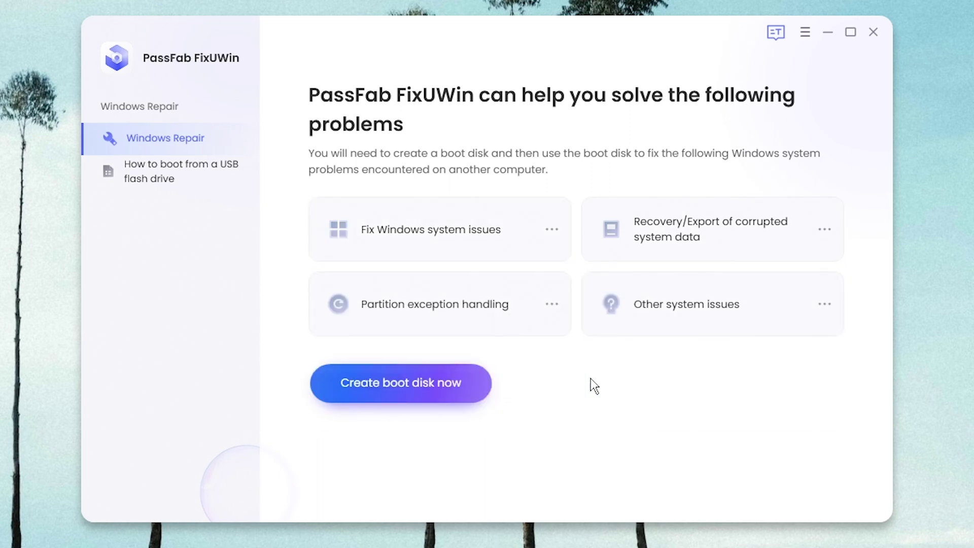
Create a Windows 10 (x64) boot disk on the USB drive, confirming the drive erase.
{"action": "left_click", "coordinate": [394, 381]}
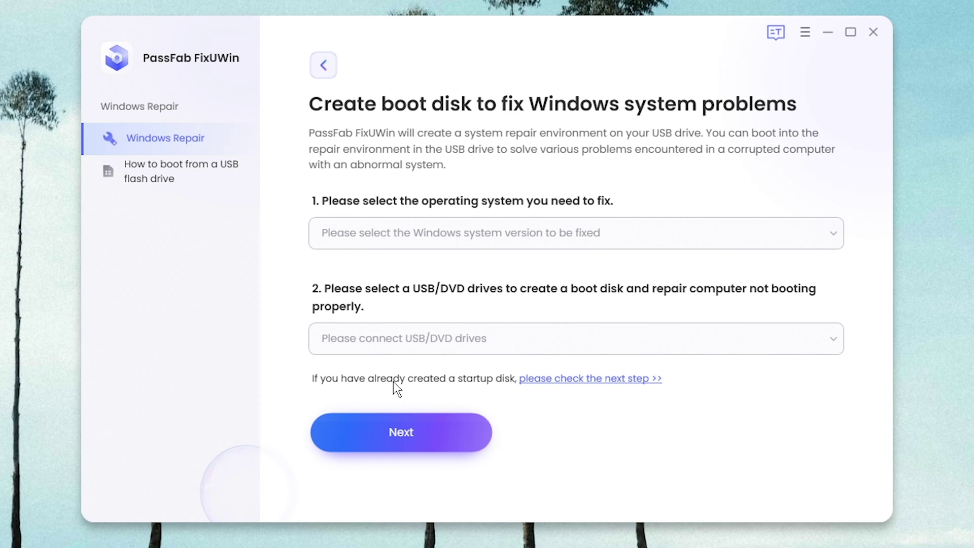
{"action": "left_click", "coordinate": [475, 238]}
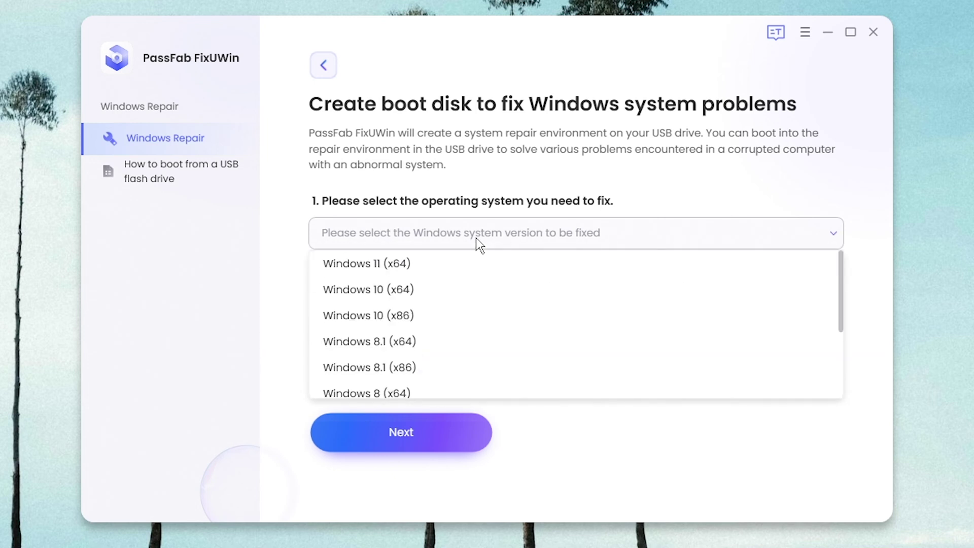
{"action": "left_click", "coordinate": [455, 294]}
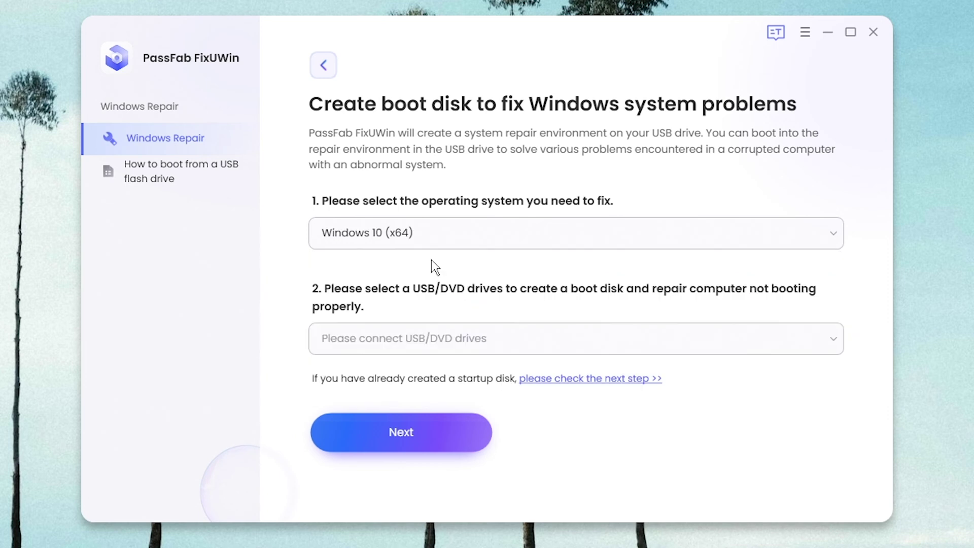
{"action": "left_click", "coordinate": [443, 438]}
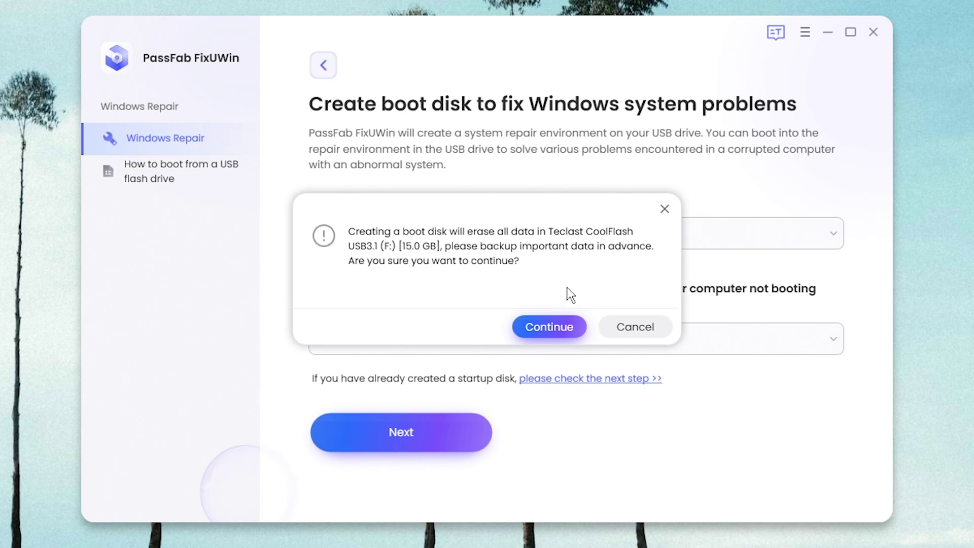
{"action": "left_click", "coordinate": [563, 325]}
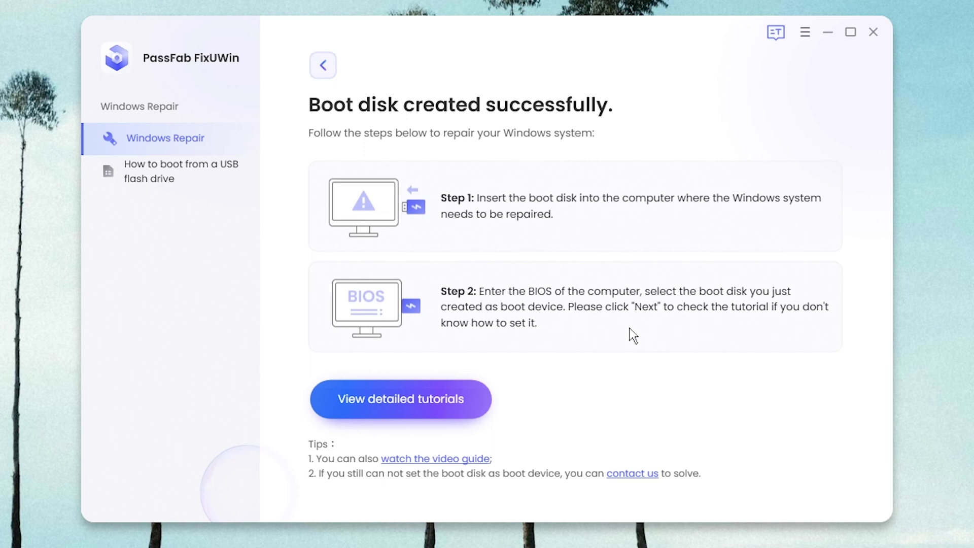
Read through the USB boot tutorial, then close PassFab FixUWin.
{"action": "left_click", "coordinate": [398, 406]}
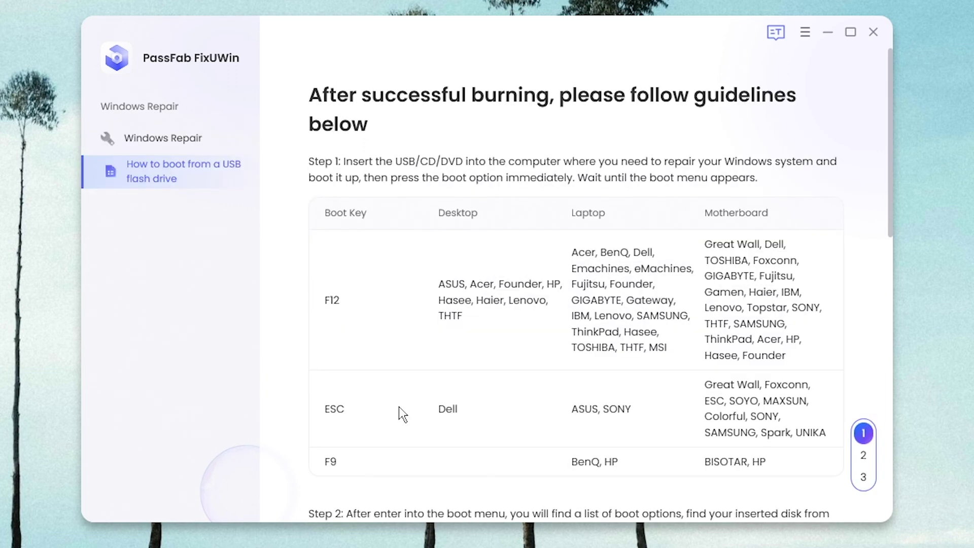
{"action": "scroll", "coordinate": [425, 375], "scroll_direction": "down", "scroll_amount": 5}
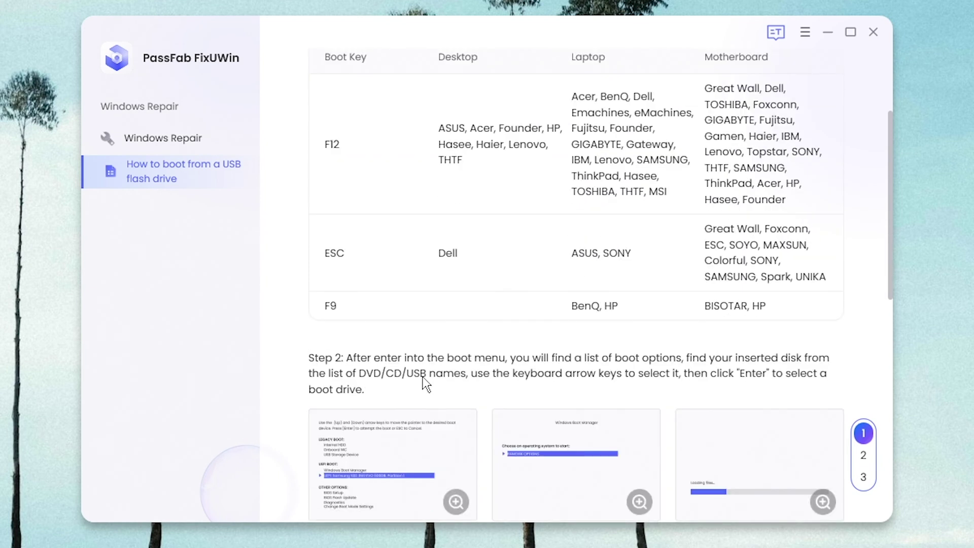
{"action": "scroll", "coordinate": [424, 384], "scroll_direction": "down", "scroll_amount": 8}
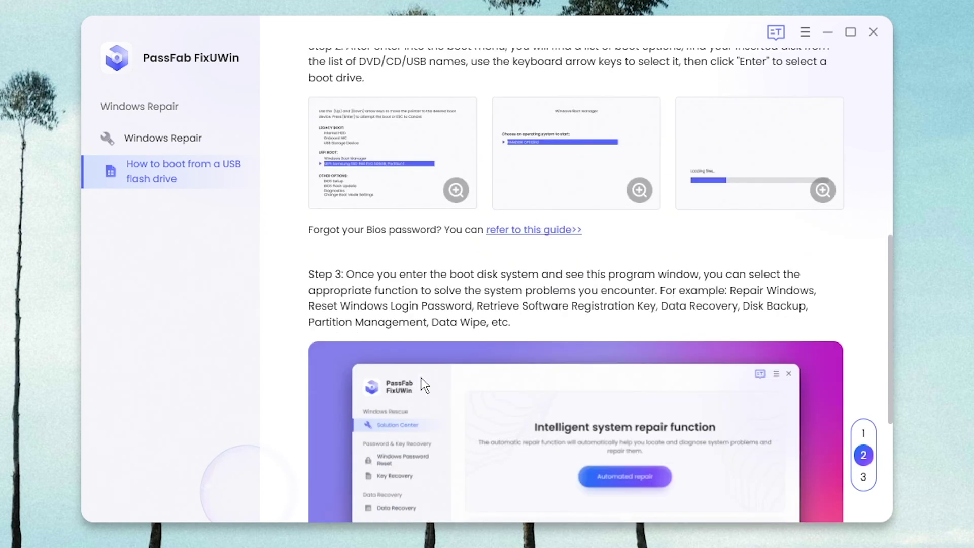
{"action": "scroll", "coordinate": [424, 384], "scroll_direction": "down", "scroll_amount": 3}
{"action": "scroll", "coordinate": [421, 382], "scroll_direction": "up", "scroll_amount": 7}
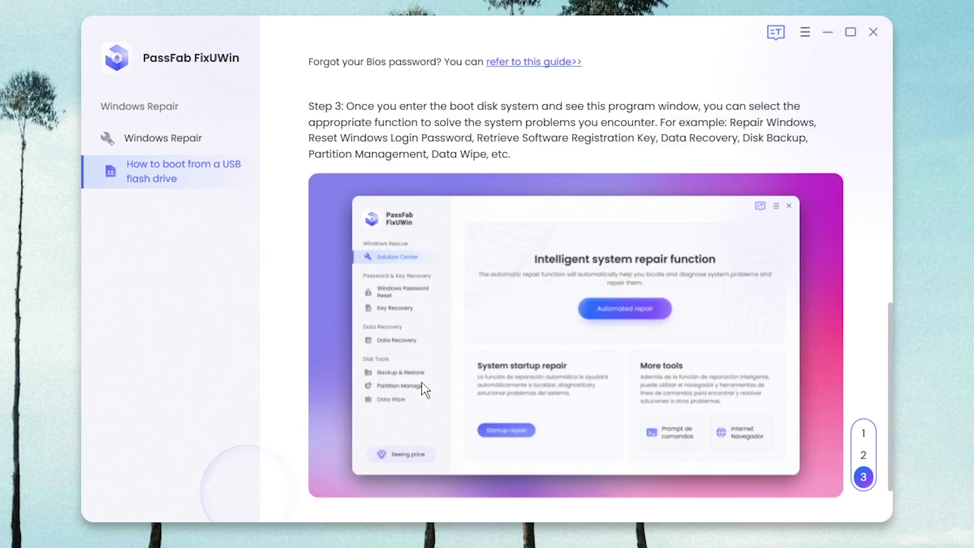
{"action": "scroll", "coordinate": [422, 382], "scroll_direction": "up", "scroll_amount": 10}
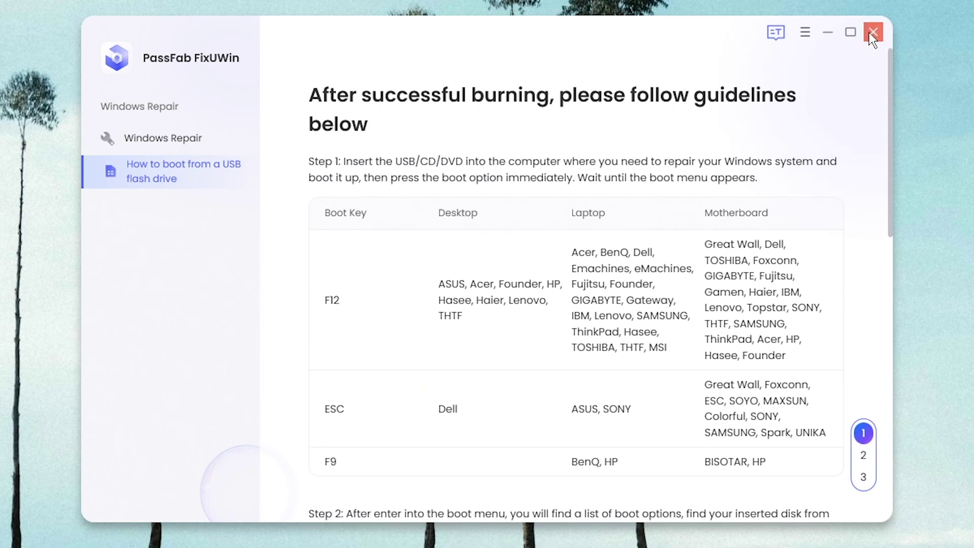
{"action": "left_click", "coordinate": [871, 33]}
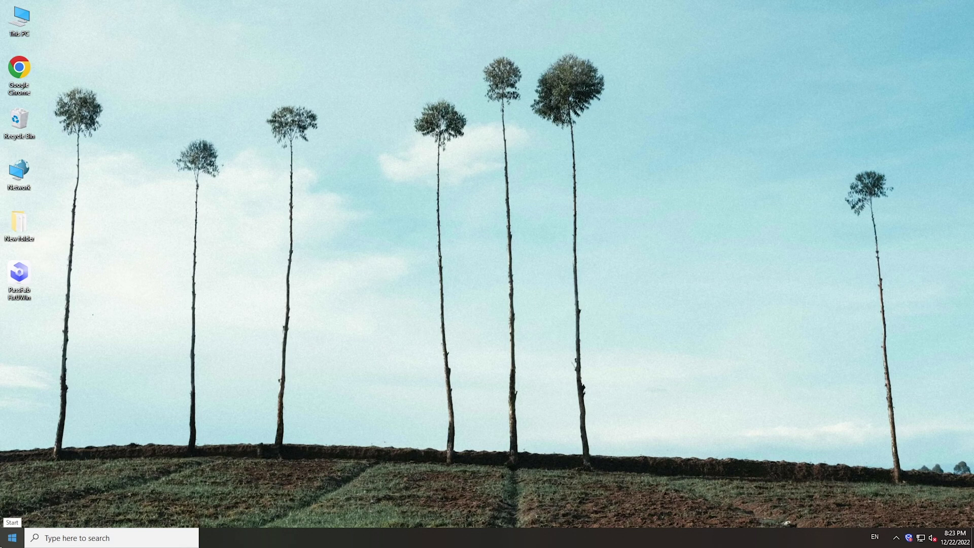
Restart the computer from the Start menu's power options.
{"action": "left_click", "coordinate": [13, 538]}
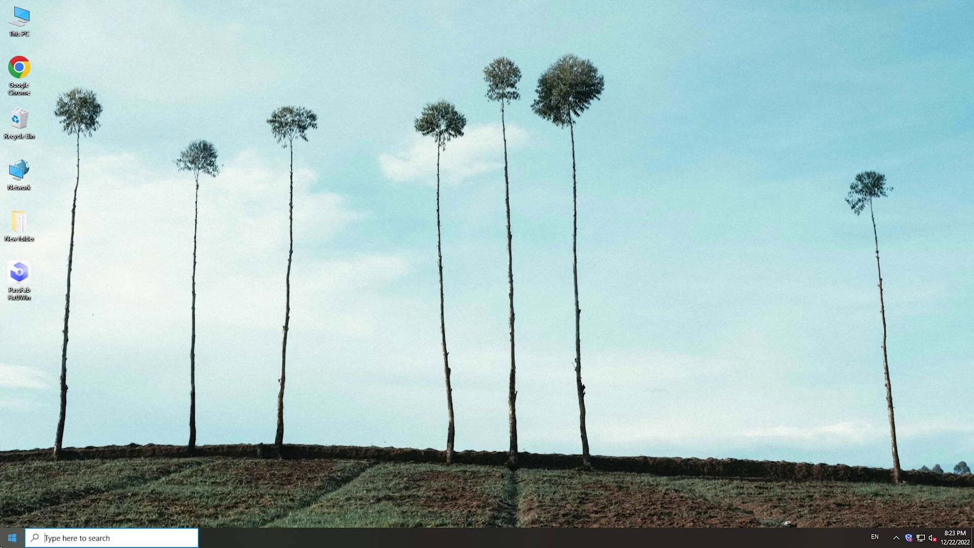
{"action": "left_click", "coordinate": [12, 515]}
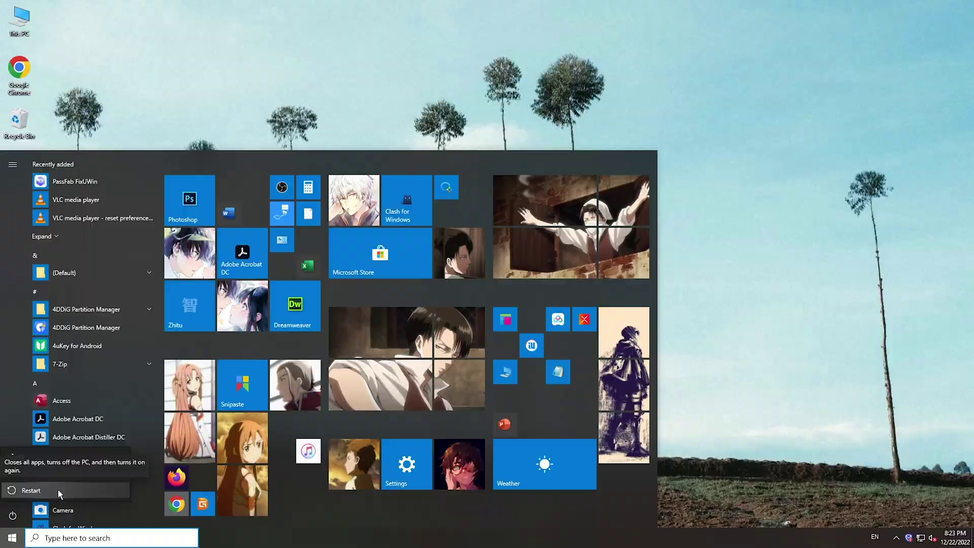
{"action": "left_click", "coordinate": [45, 490]}
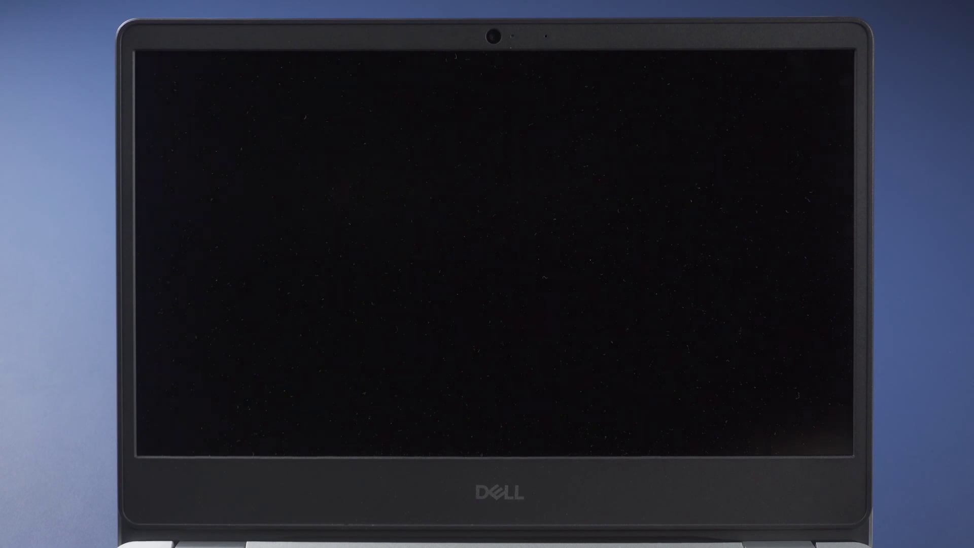
Boot from the UEFI Generic Teclast CoolFlash USB drive via the F12 boot menu.
{"action": "key", "text": "F12"}
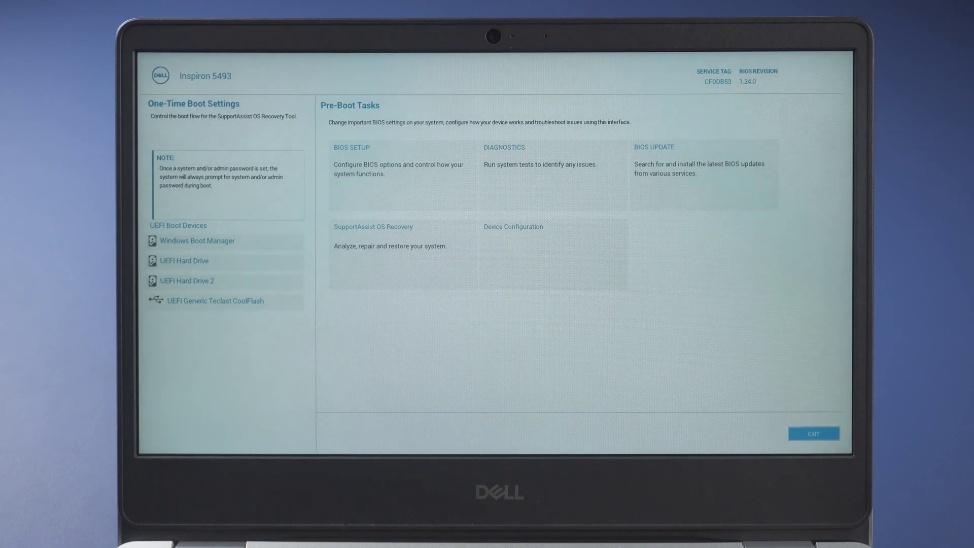
{"action": "key", "text": "Down"}
{"action": "key", "text": "Down"}
{"action": "key", "text": "Down"}
{"action": "key", "text": "Down"}
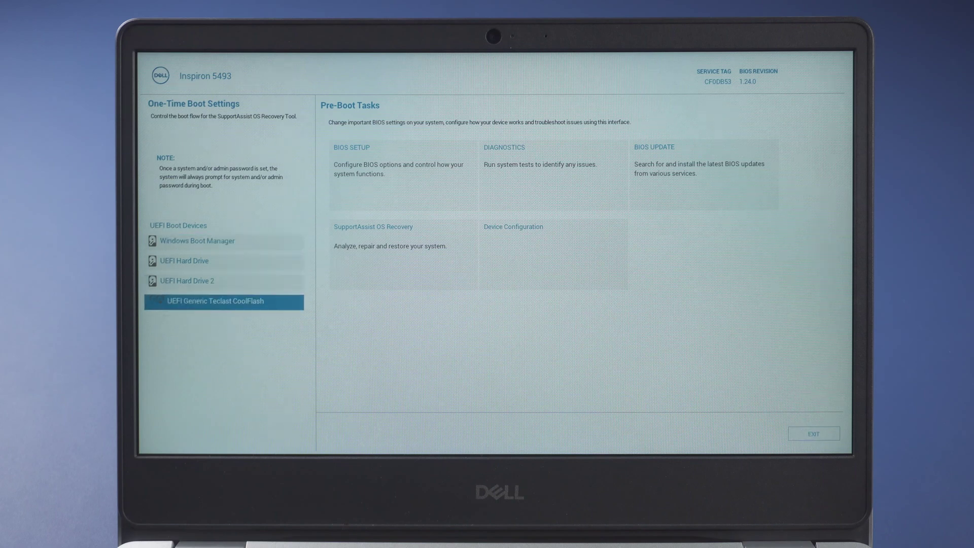
{"action": "key", "text": "Return"}
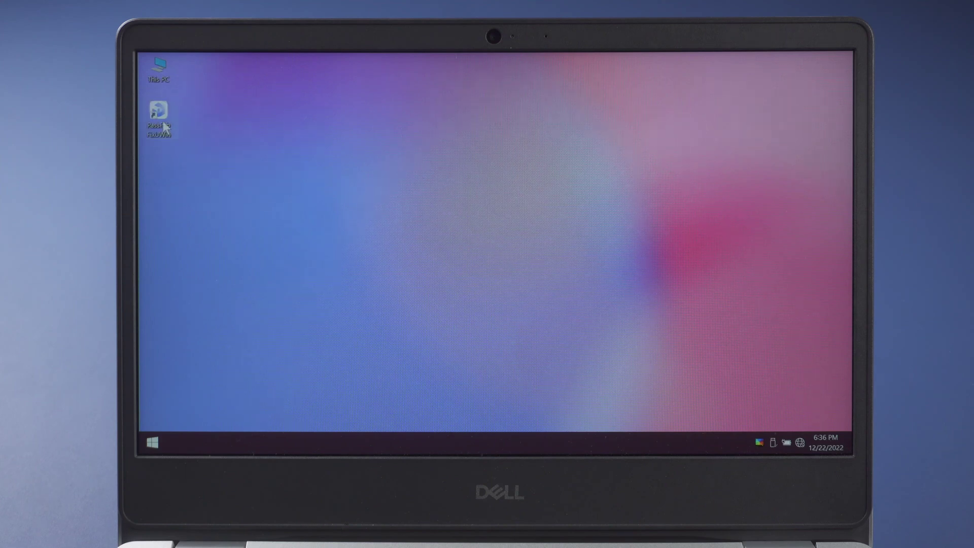
Run PassFab FixUWin's Automated repair on the System (C:) partition.
{"action": "double_click", "coordinate": [164, 127]}
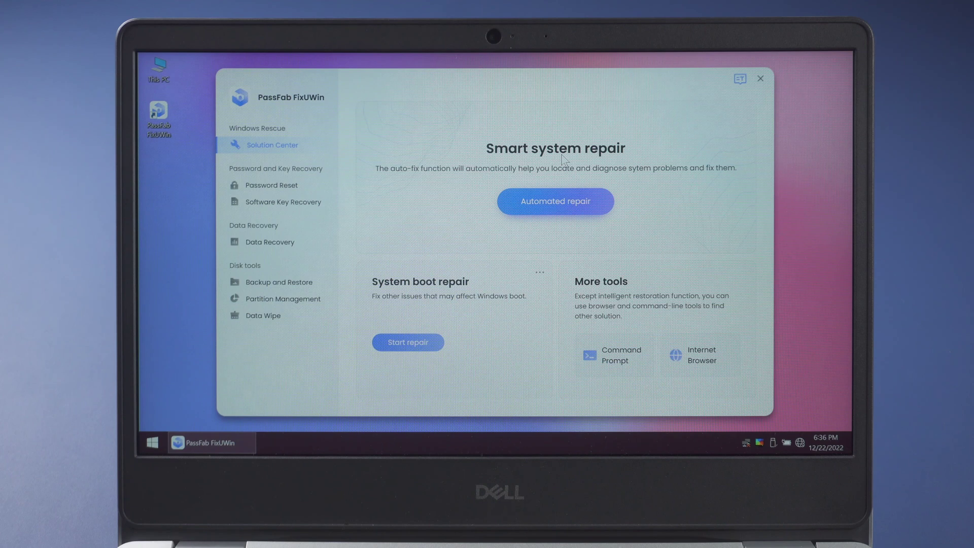
{"action": "left_click", "coordinate": [567, 205]}
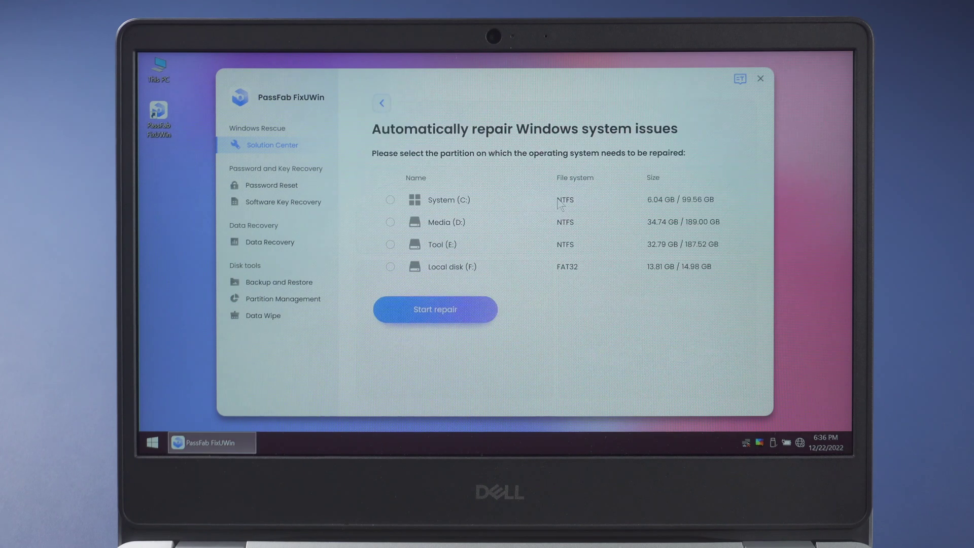
{"action": "left_click", "coordinate": [428, 200]}
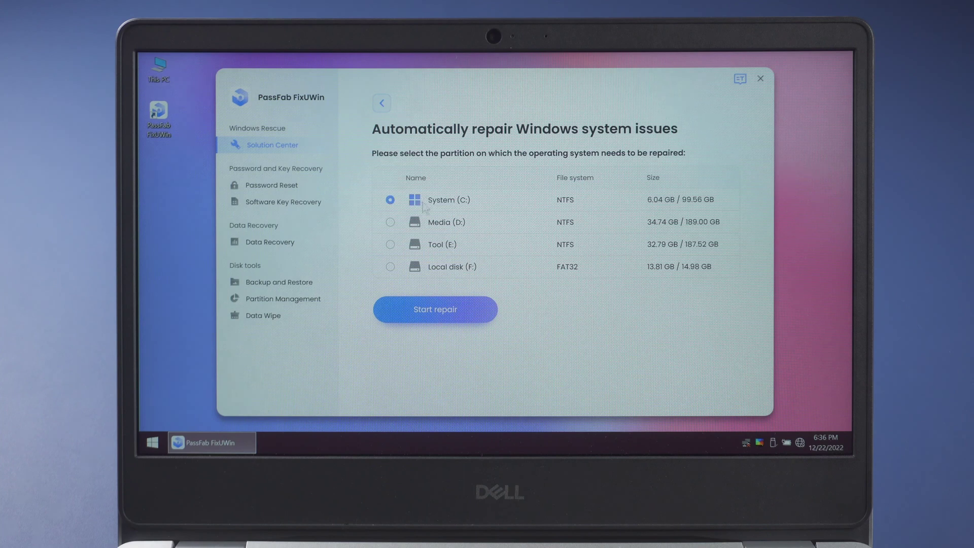
{"action": "left_click", "coordinate": [424, 311]}
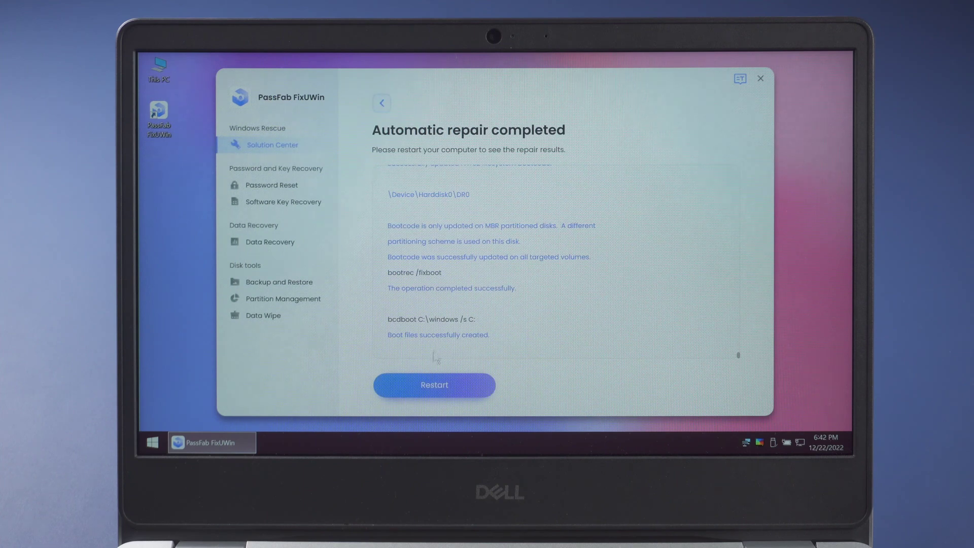
Restart from PassFab FixUWin and enter the account password at the Windows sign-in screen.
{"action": "left_click", "coordinate": [464, 384]}
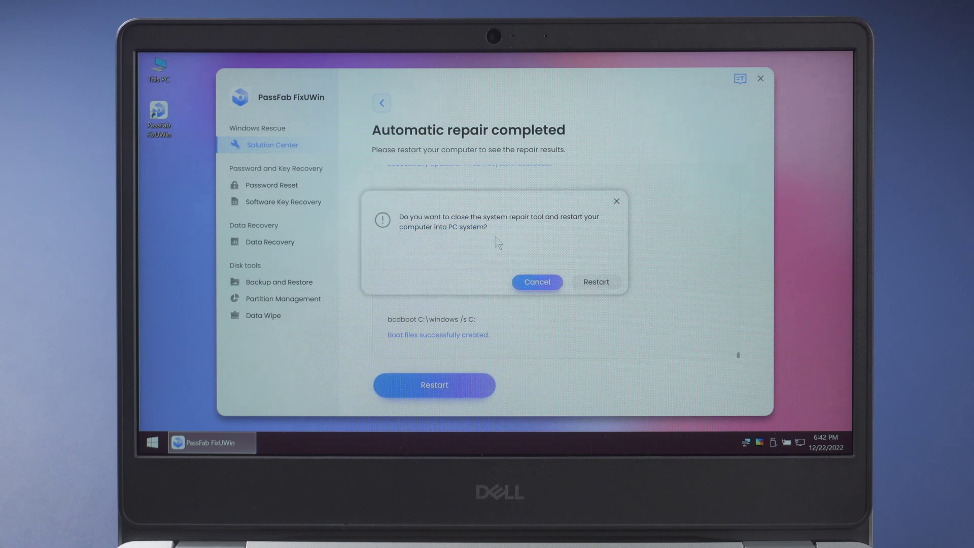
{"action": "left_click", "coordinate": [606, 283]}
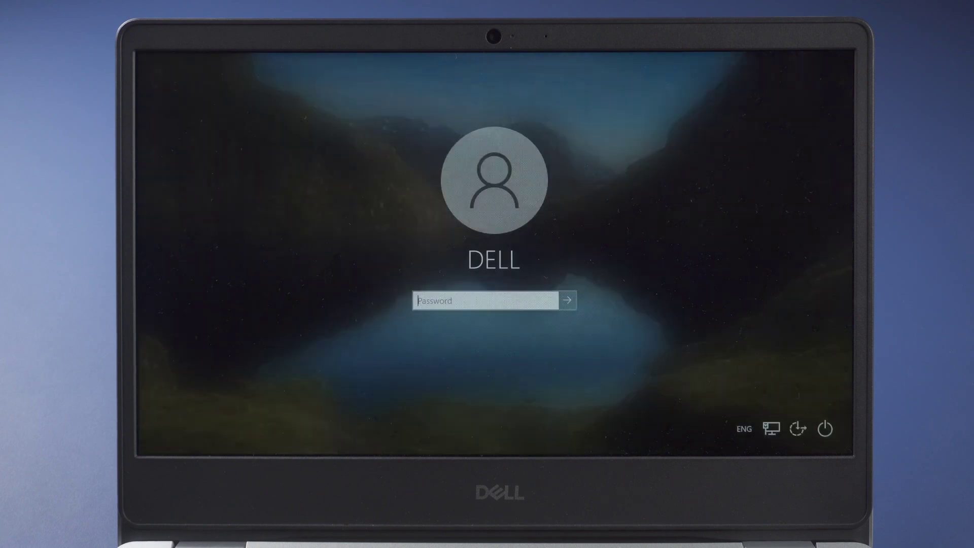
{"action": "type", "text": "123456"}
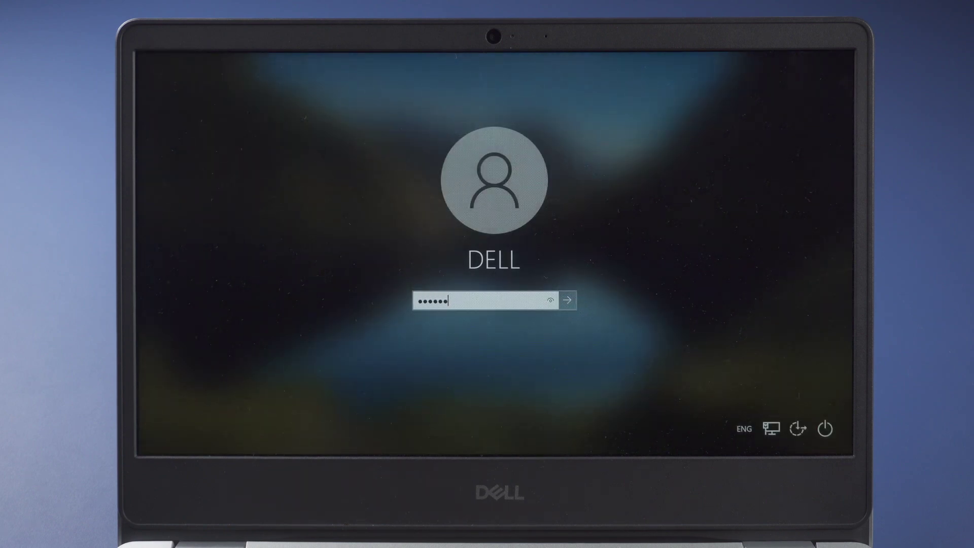